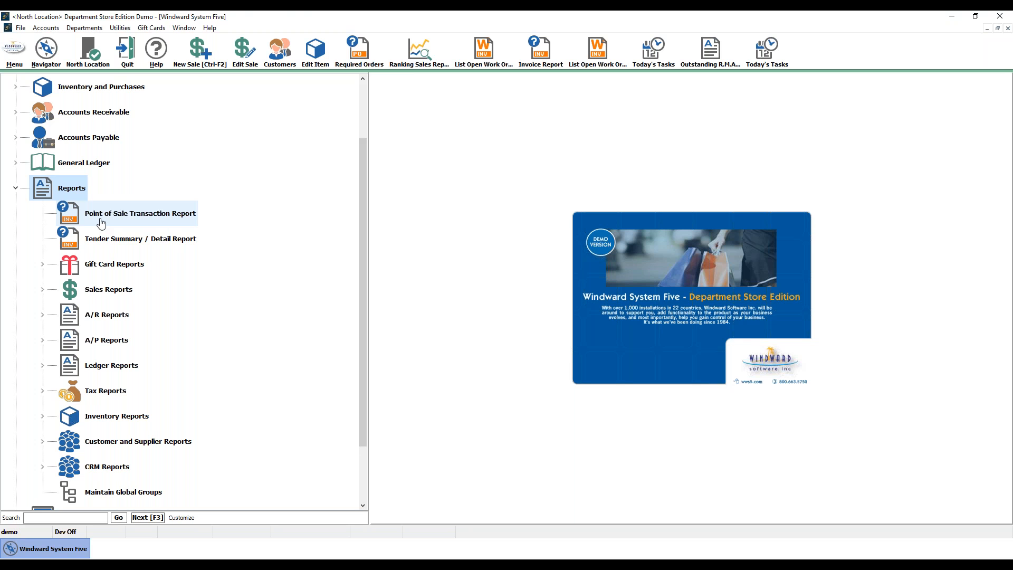
Open the Point of Sale Transaction Report for Cash and A/R with the Automatic Bank Deposit Wizard, including both stations.
double_click(101, 222)
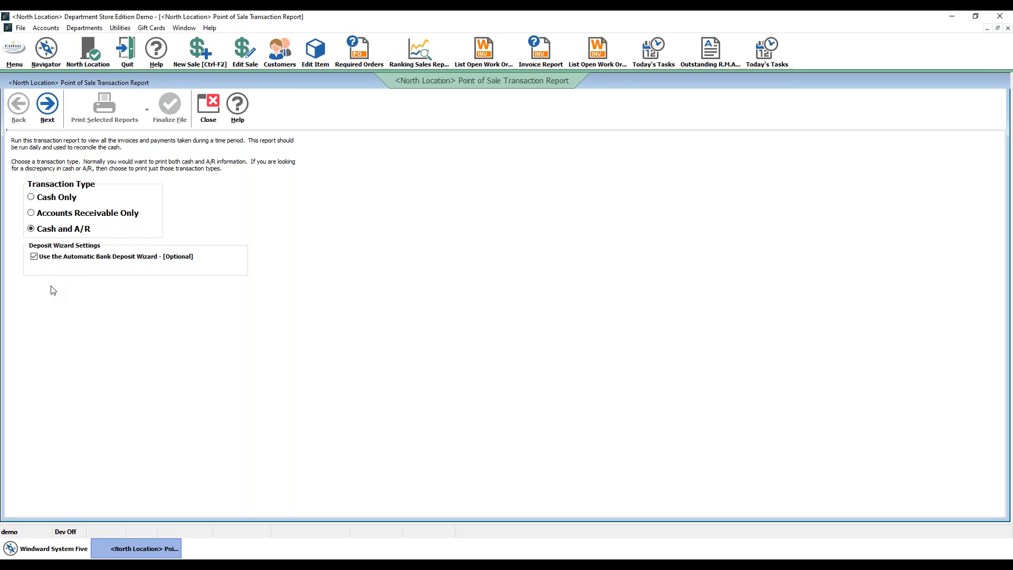
left_click(54, 121)
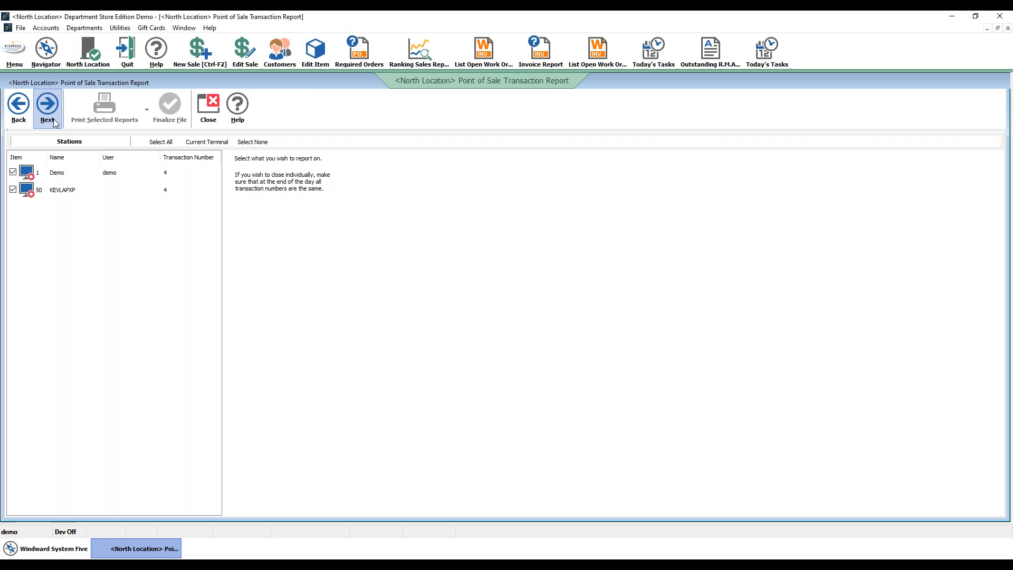
left_click(48, 108)
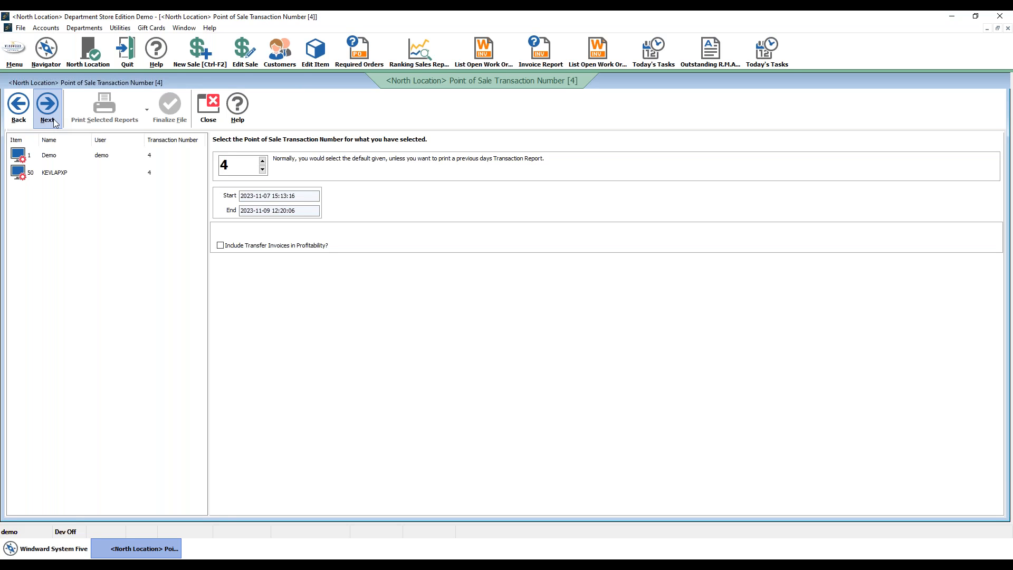
Browse point of sale transaction numbers 2 to 4 and examine the start and end times, particularly for number 3.
left_click(263, 172)
left_click(263, 169)
left_click(263, 161)
left_click(264, 167)
left_click(263, 162)
left_click(263, 169)
left_click(263, 162)
left_click(263, 169)
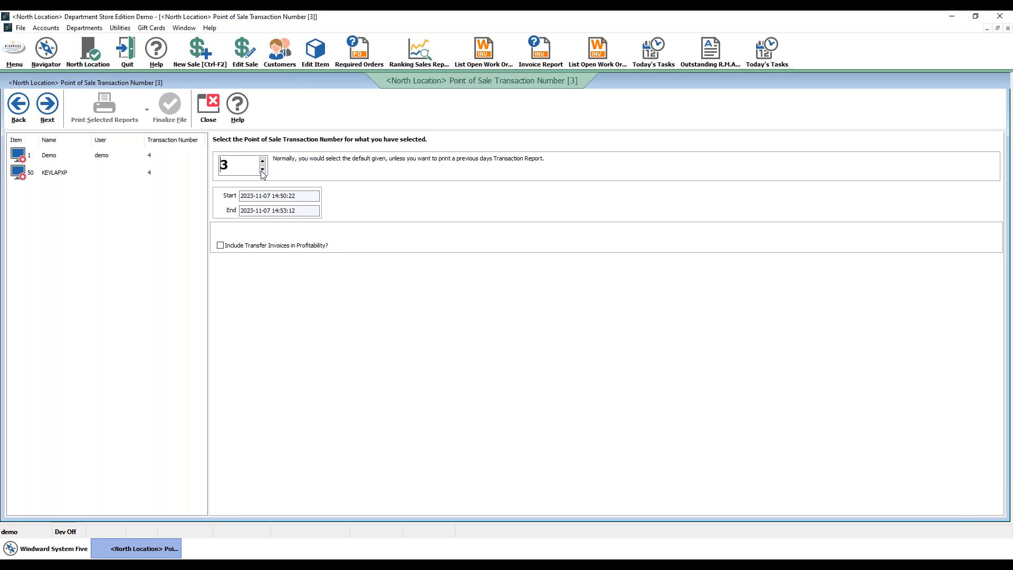
left_click(262, 161)
left_click(263, 170)
left_click(263, 169)
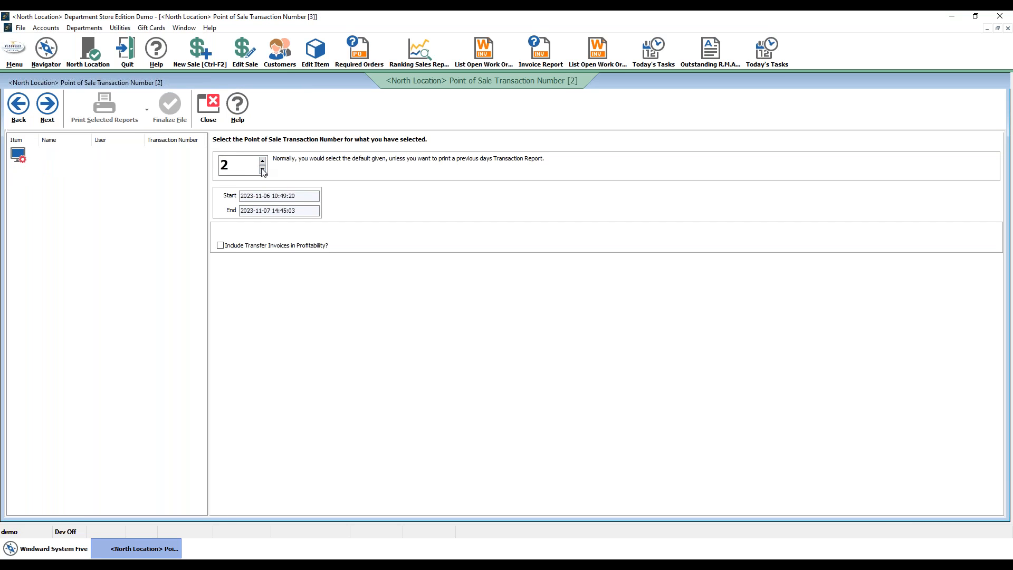
left_click(264, 162)
left_click(263, 162)
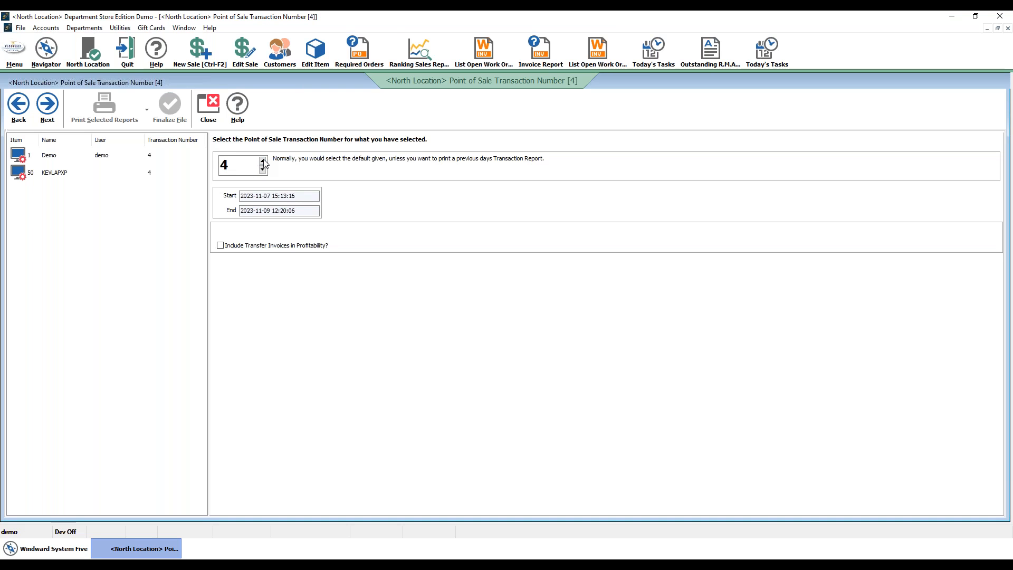
left_click(263, 169)
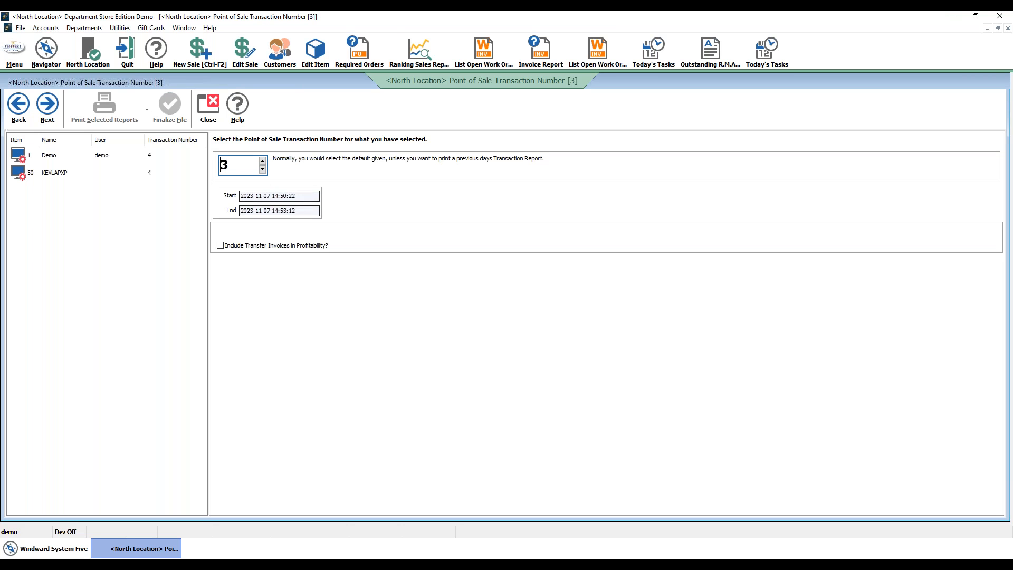
left_click(301, 195)
left_click(301, 212)
left_click(303, 196)
left_click(302, 212)
left_click(304, 196)
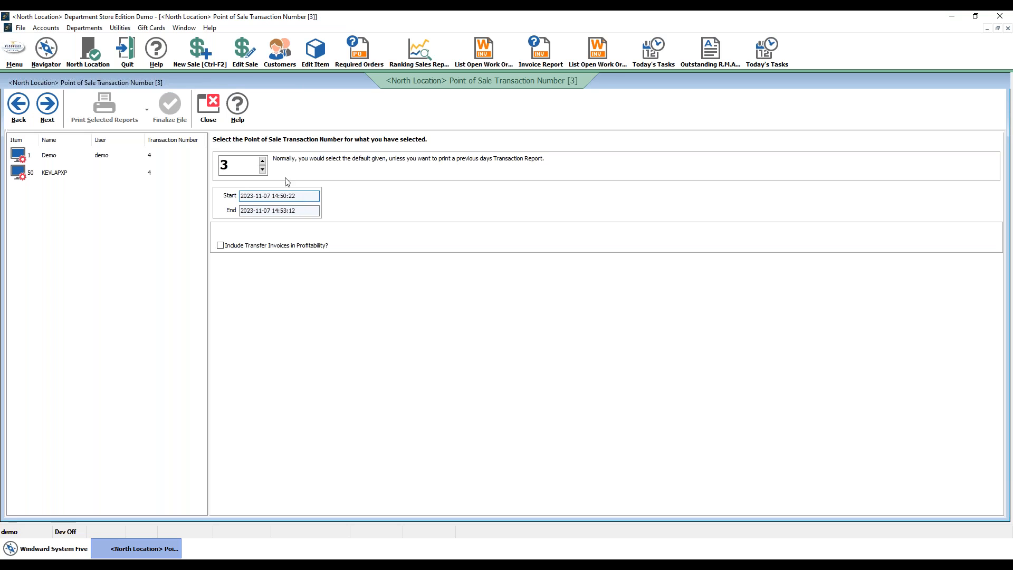
Select point of sale transaction number 4 and generate its report with the preselected print items.
left_click(262, 160)
left_click(54, 120)
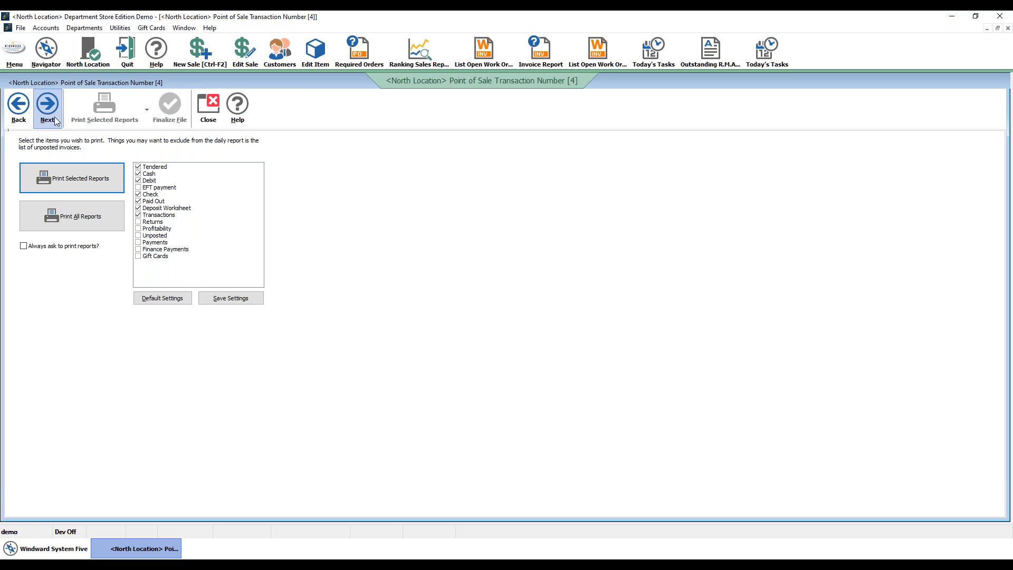
left_click(48, 108)
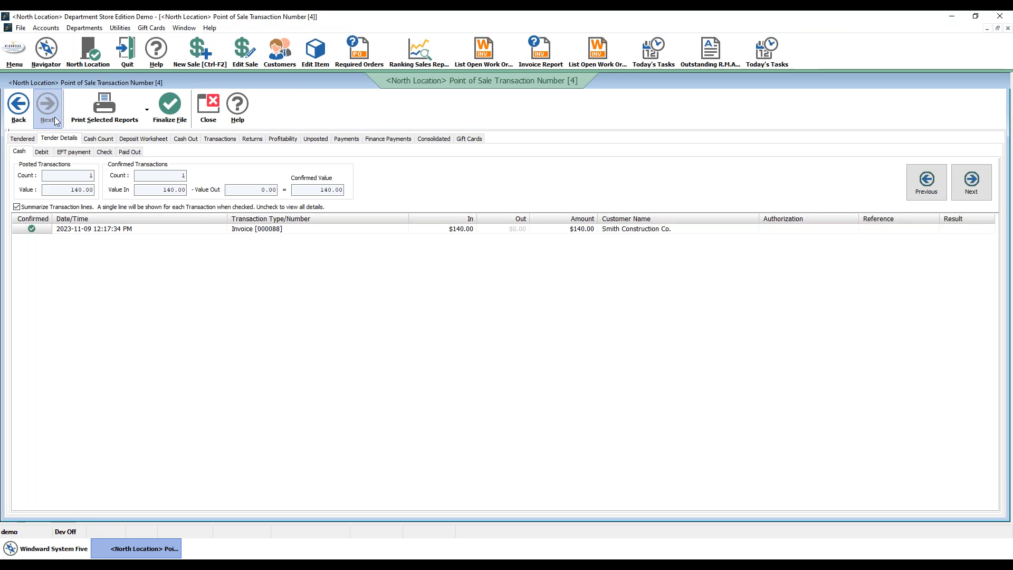
Examine the tendered amounts for cash, debit, EFT payment and check, and the total cash they add up to.
left_click(32, 139)
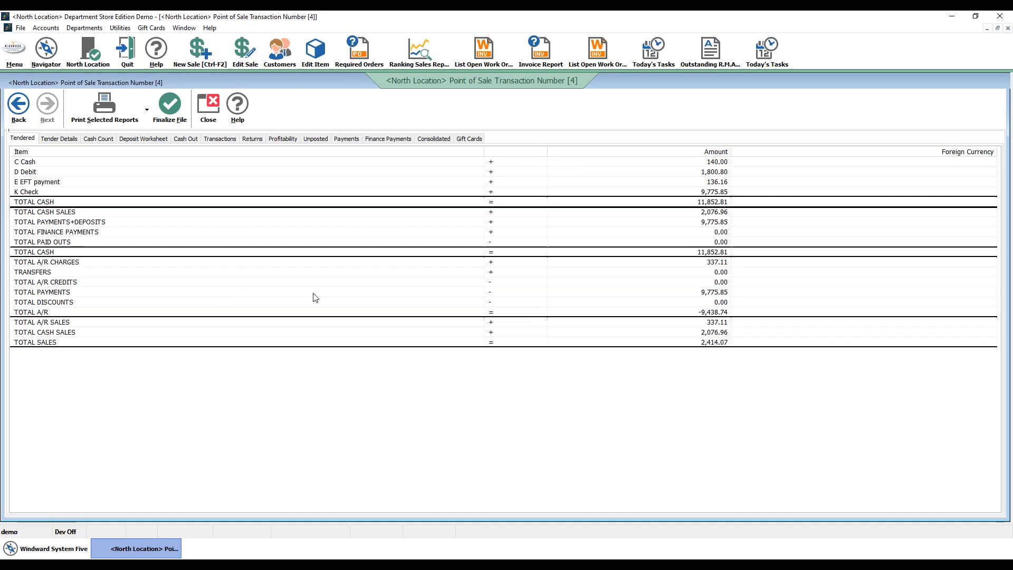
left_click(708, 202)
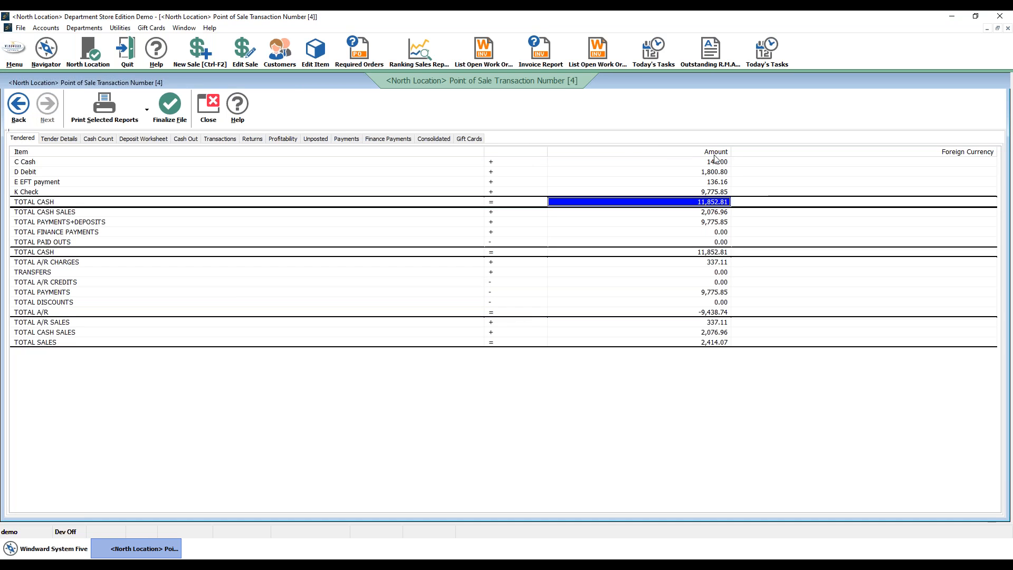
left_click(708, 164)
left_click(709, 174)
left_click(709, 184)
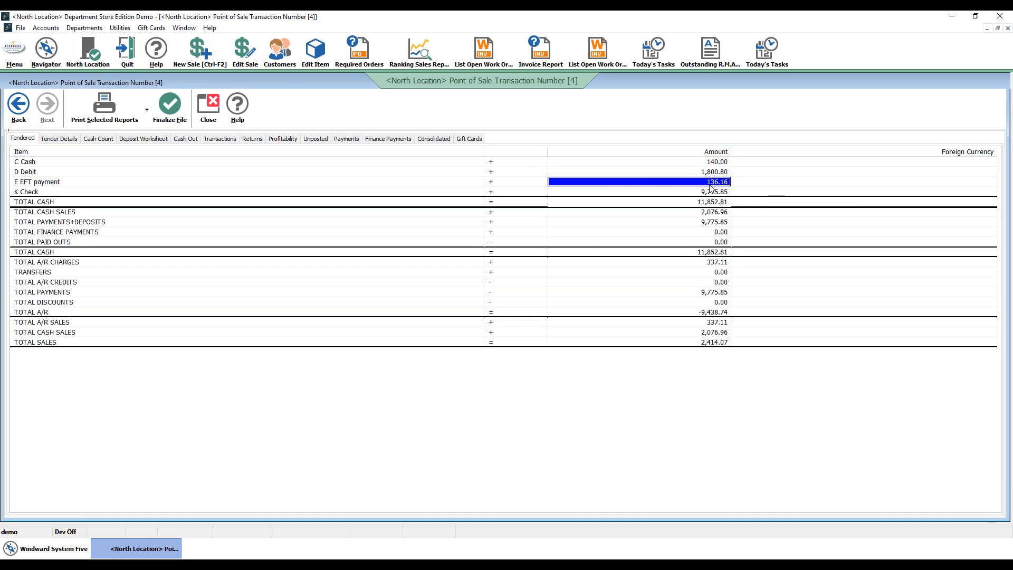
left_click(710, 194)
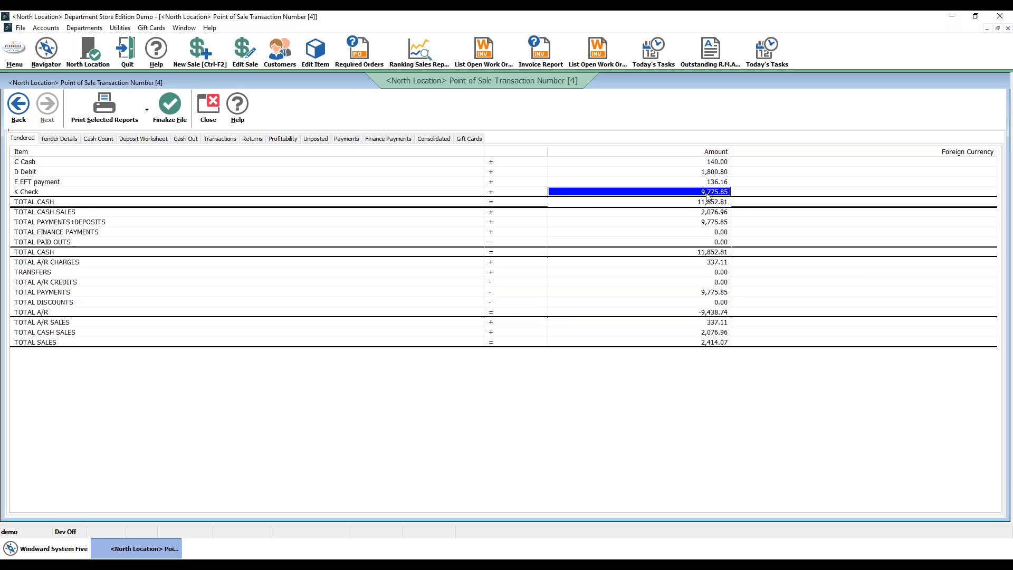
left_click_drag(63, 194, 66, 164)
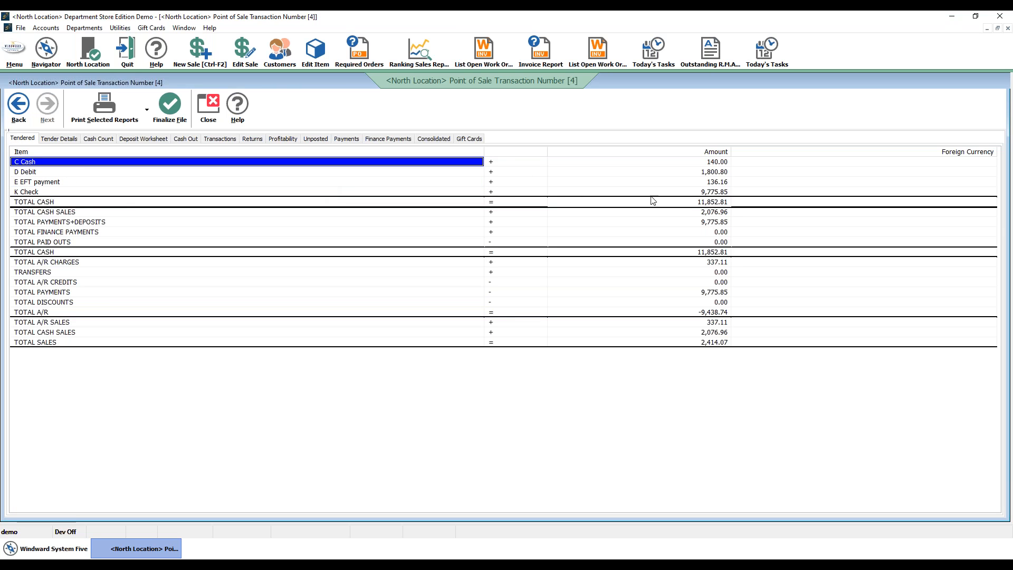
left_click(704, 193)
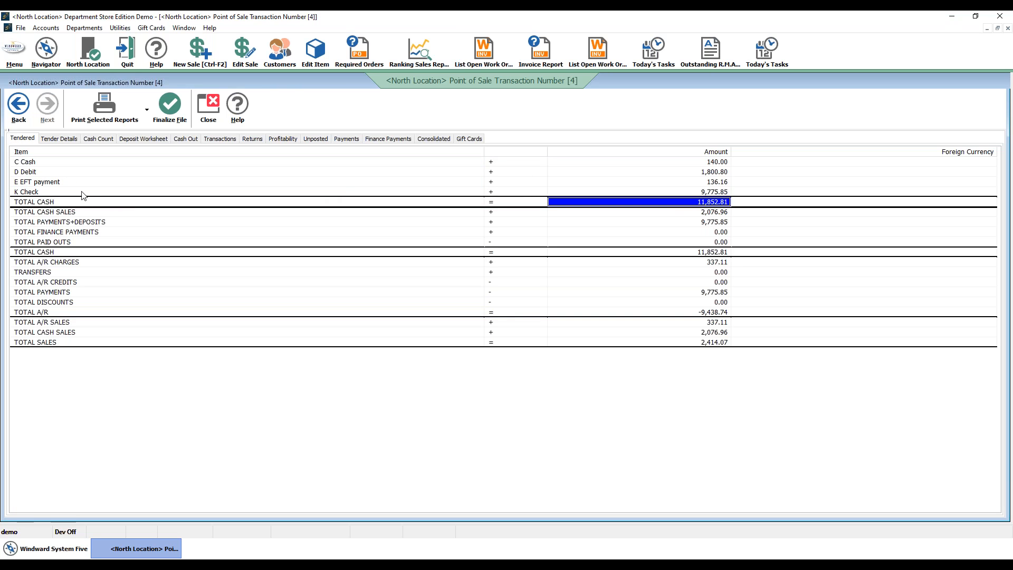
left_click(42, 205)
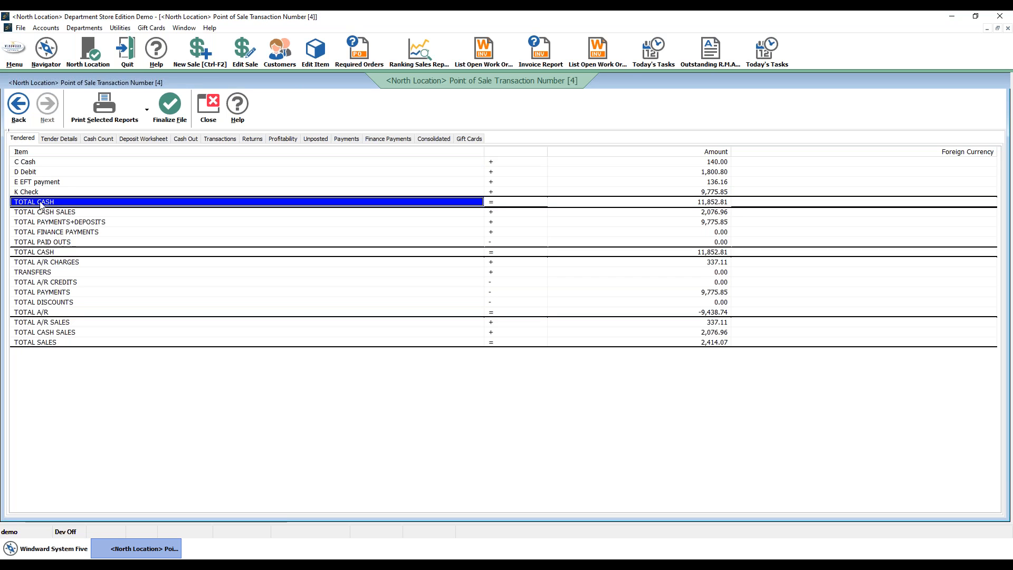
left_click(681, 203)
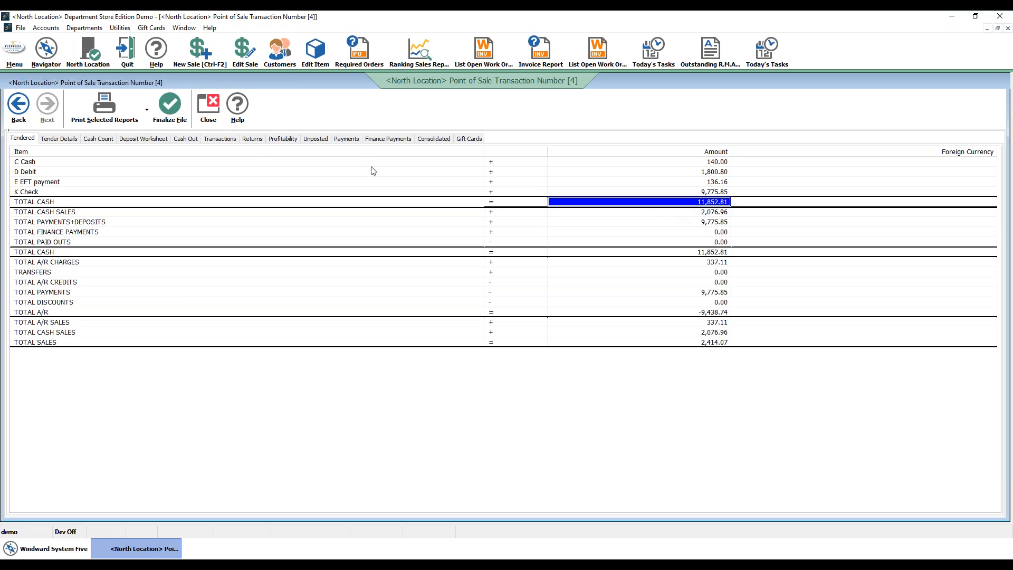
In the cash tender details, toggle the cash invoice's confirmation off and on, individually and for the whole list, ending with it confirmed.
left_click(58, 139)
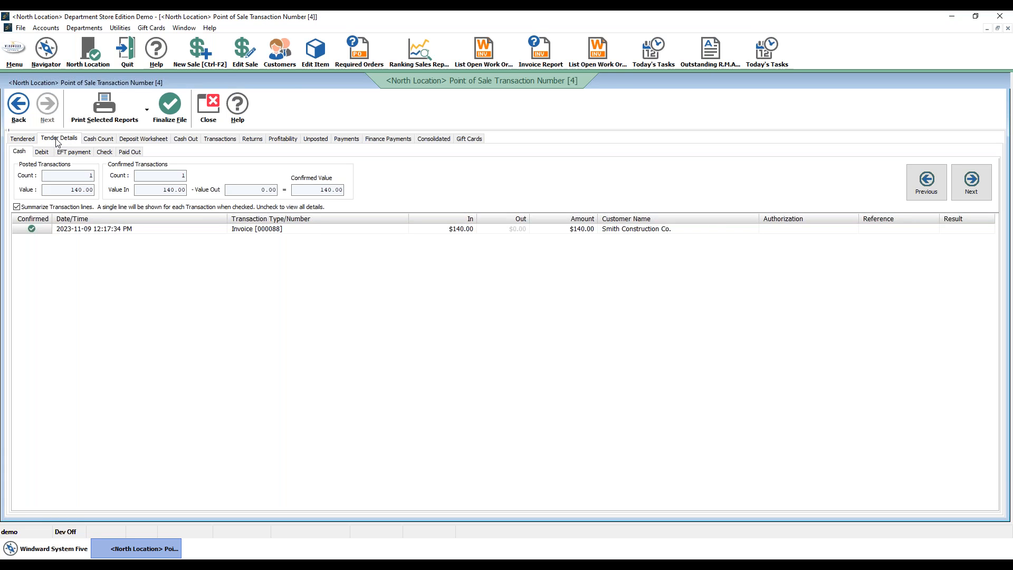
left_click(32, 228)
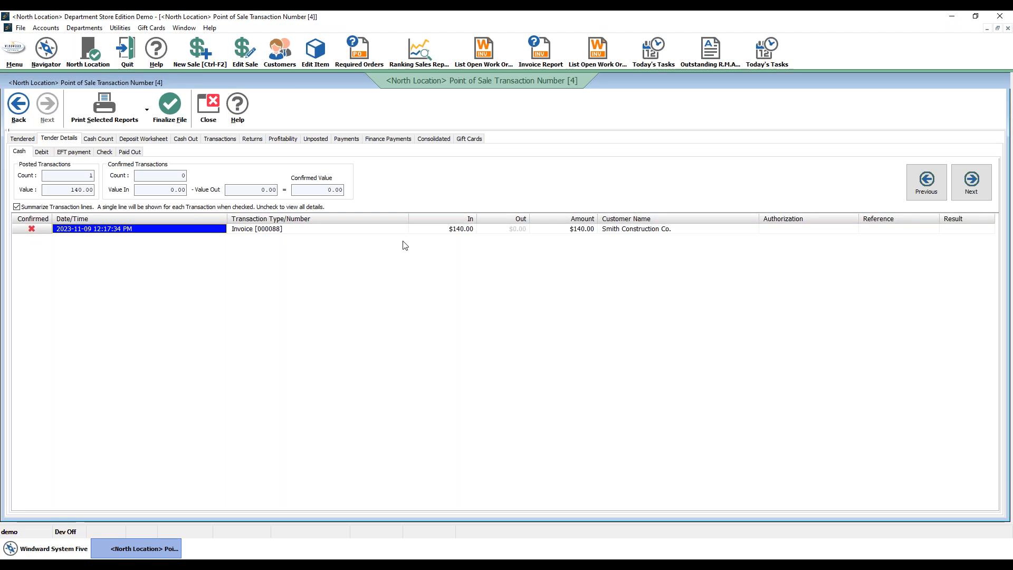
left_click(461, 230)
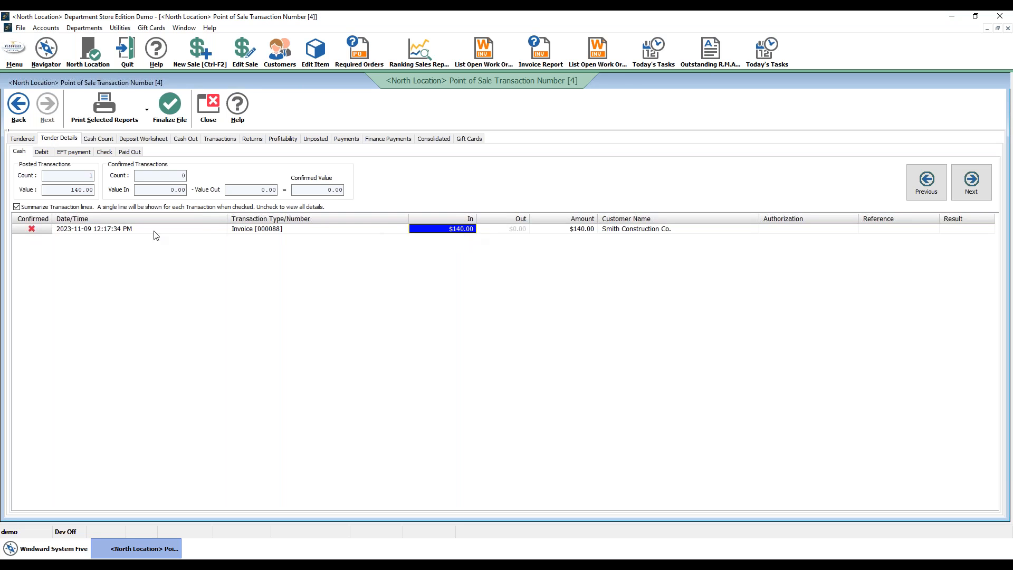
left_click(32, 229)
left_click(32, 230)
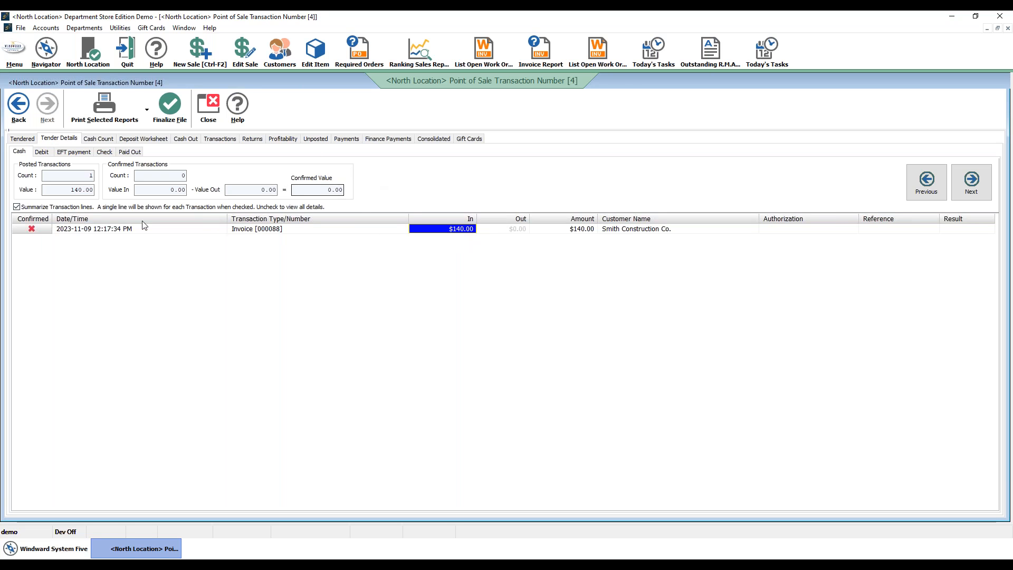
left_click(33, 231)
left_click(32, 231)
left_click(31, 230)
left_click(41, 219)
left_click(41, 219)
left_click(43, 221)
left_click(42, 221)
left_click(42, 221)
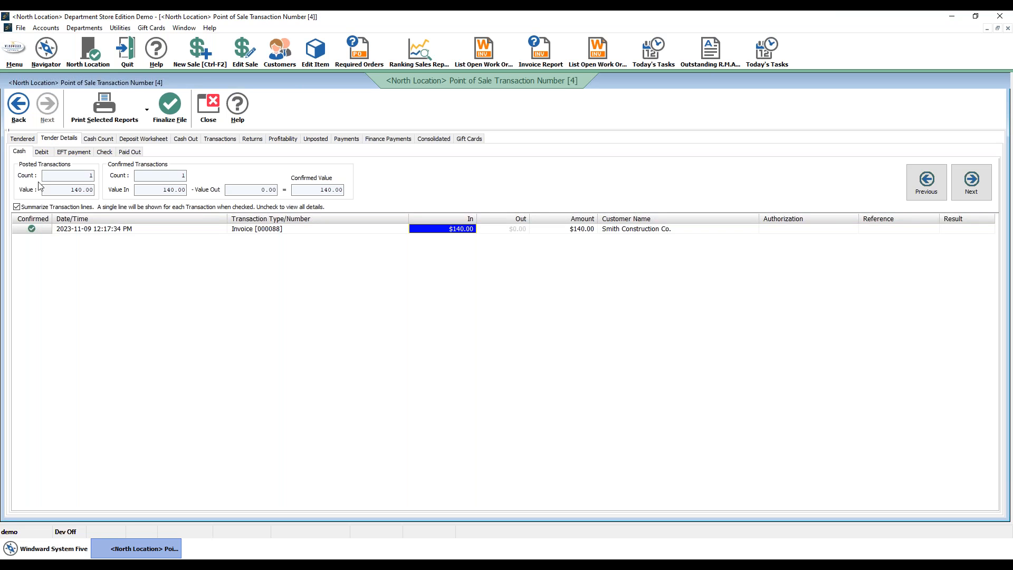
Mark all debit transactions as confirmed in the tender details and check the entry with the outgoing amount.
left_click(41, 153)
left_click(44, 222)
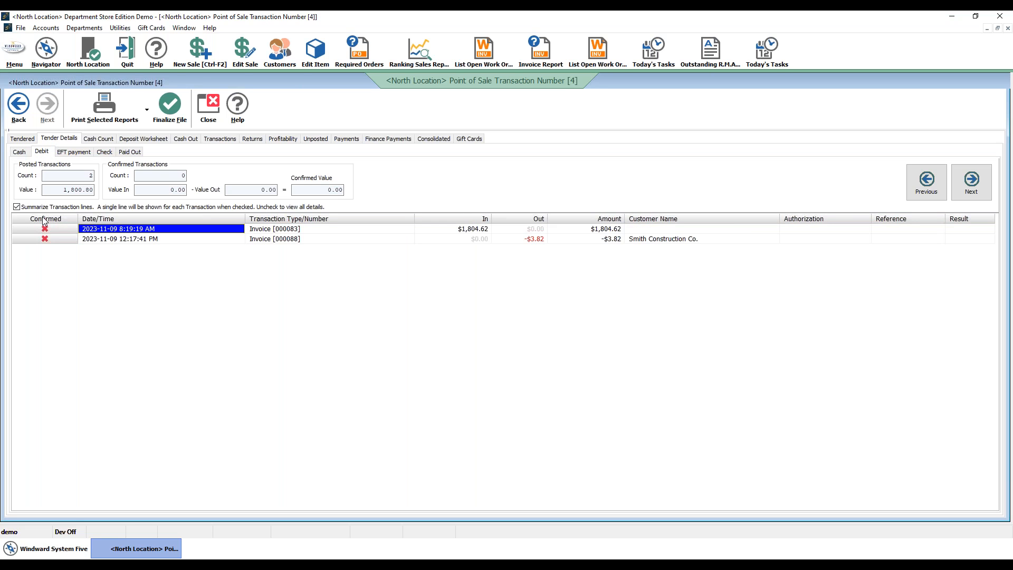
left_click(44, 222)
left_click(44, 221)
left_click(44, 221)
left_click(44, 221)
left_click(44, 221)
left_click(541, 239)
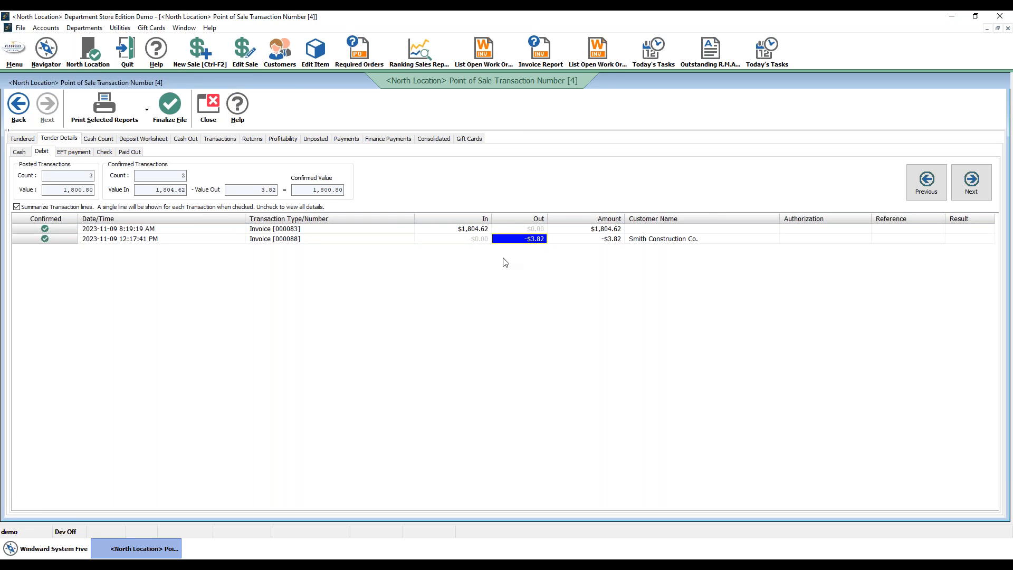
left_click(634, 239)
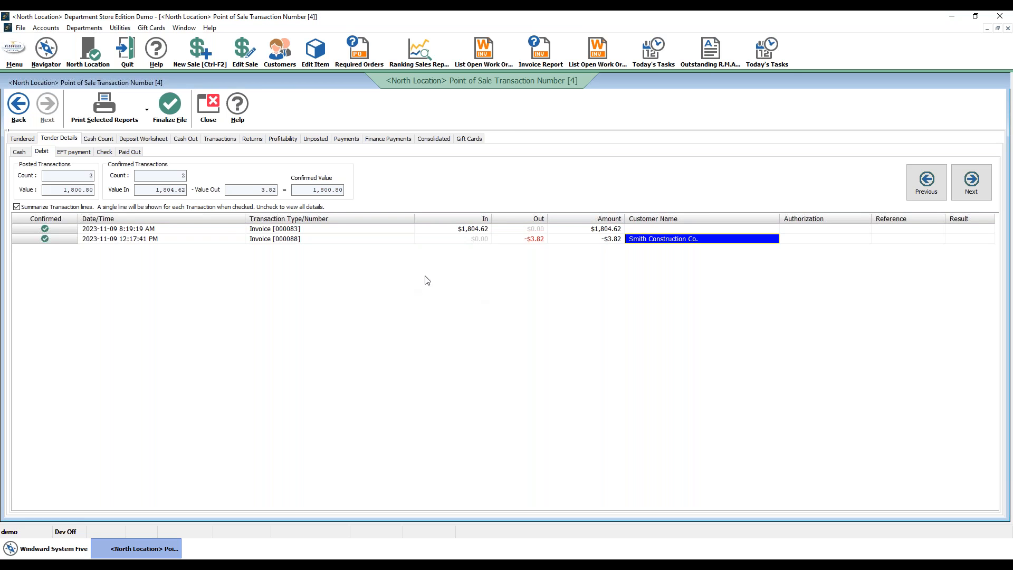
left_click(44, 239)
Review the EFT payment and check transactions in the tender details, toggling the second check's confirmation off and back on.
left_click(74, 152)
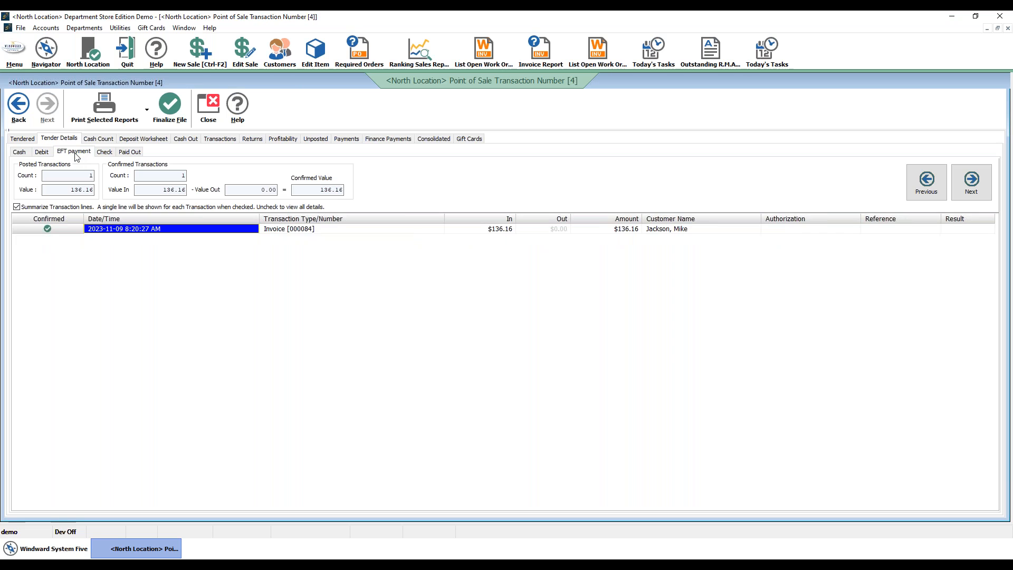
left_click(105, 153)
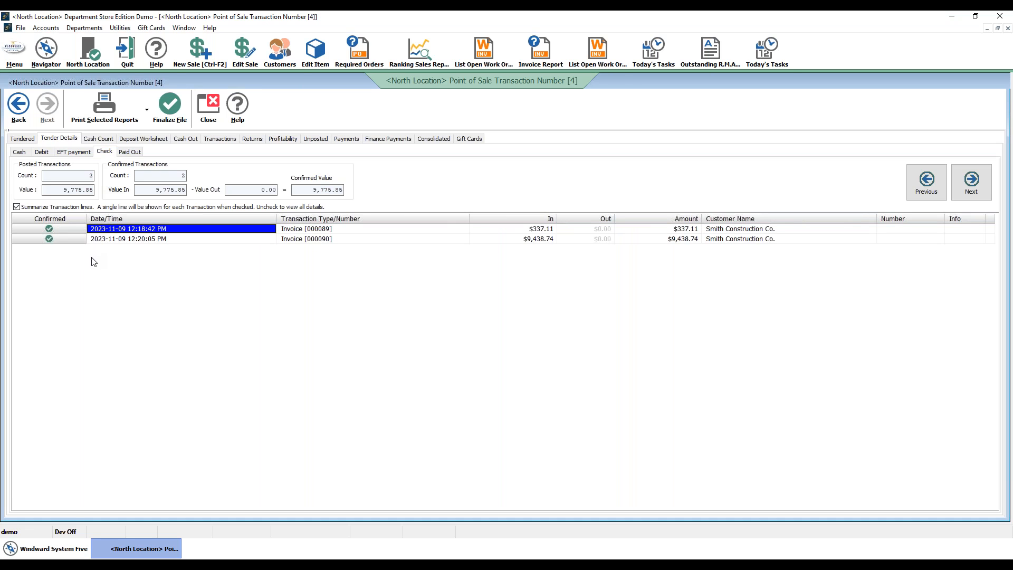
left_click(50, 239)
left_click(51, 239)
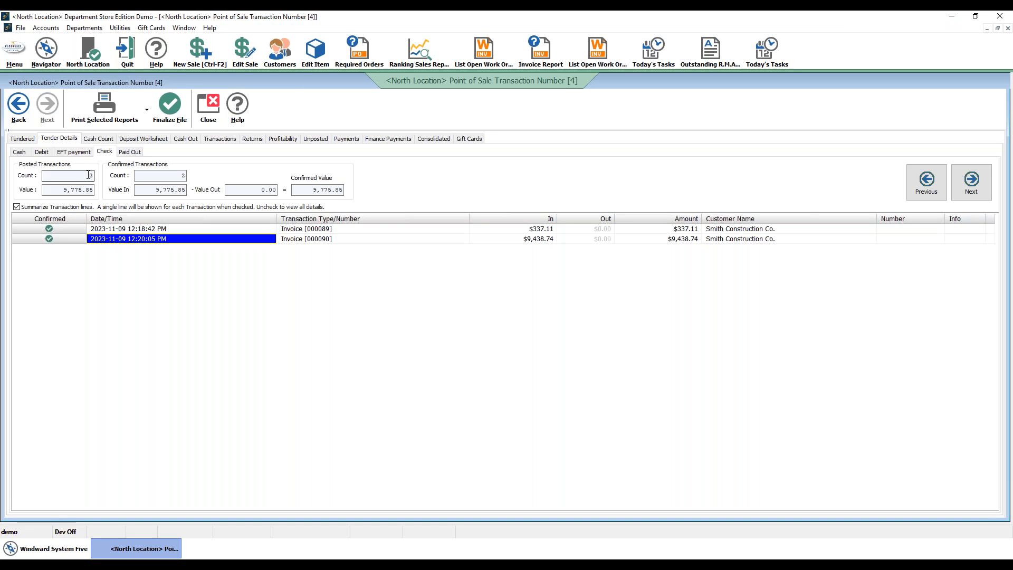
left_click(42, 152)
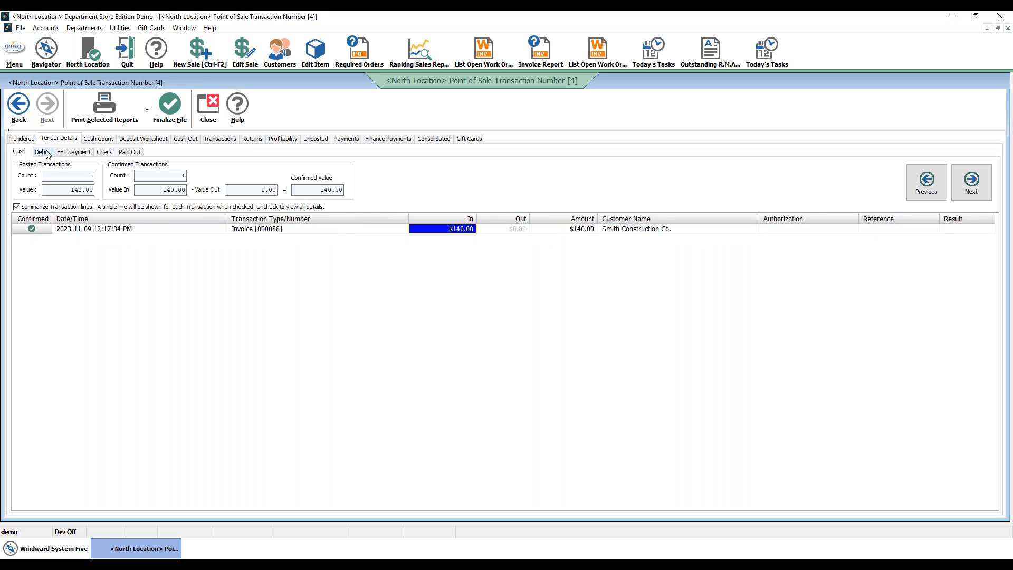
left_click(72, 153)
left_click(105, 152)
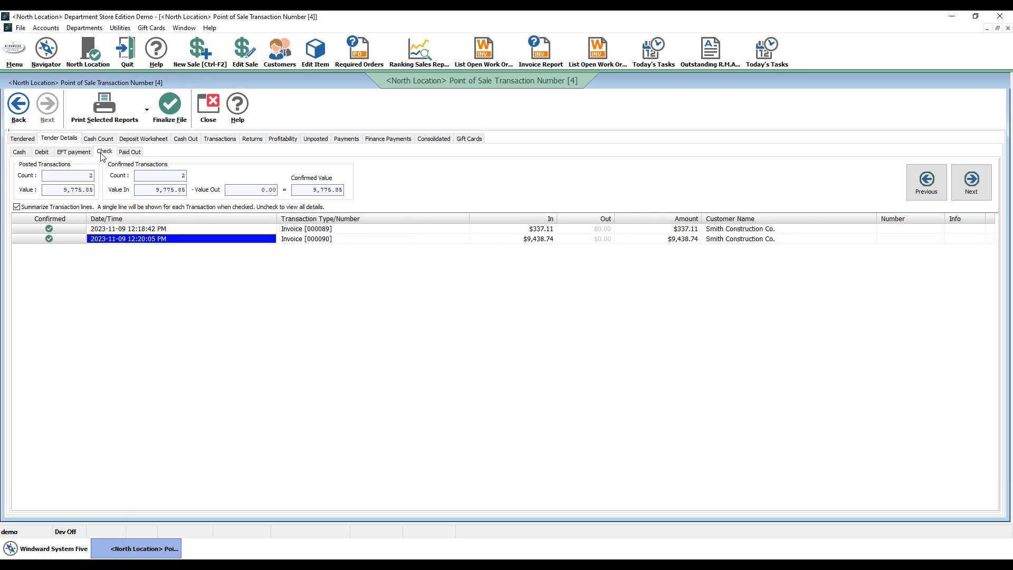
Examine till 1's cash count, covering the denomination quantities, the float and the depositable cash.
left_click(100, 140)
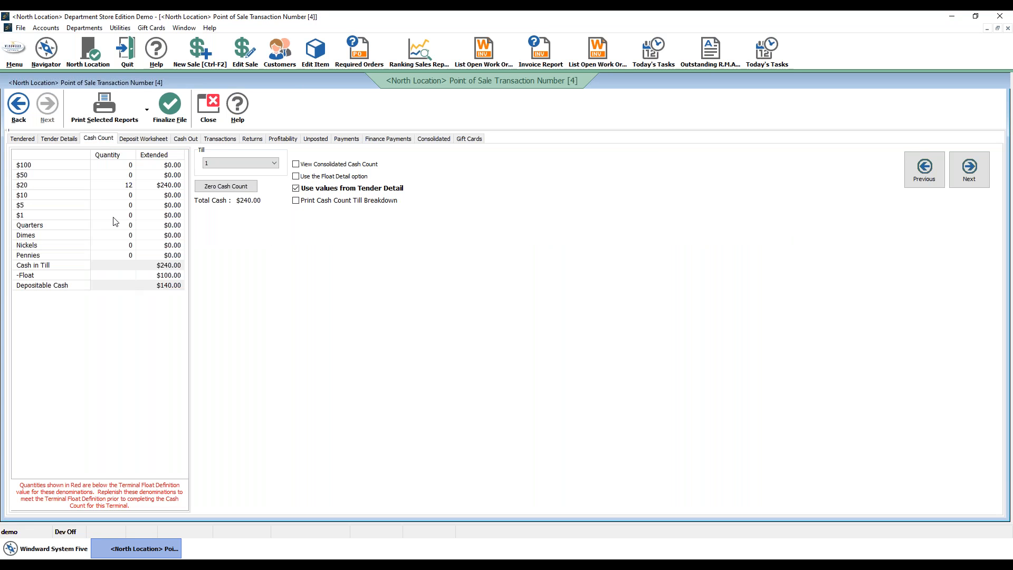
left_click(128, 194)
left_click(128, 214)
left_click(130, 175)
left_click(128, 223)
left_click(117, 174)
left_click(111, 205)
left_click(105, 226)
left_click(155, 275)
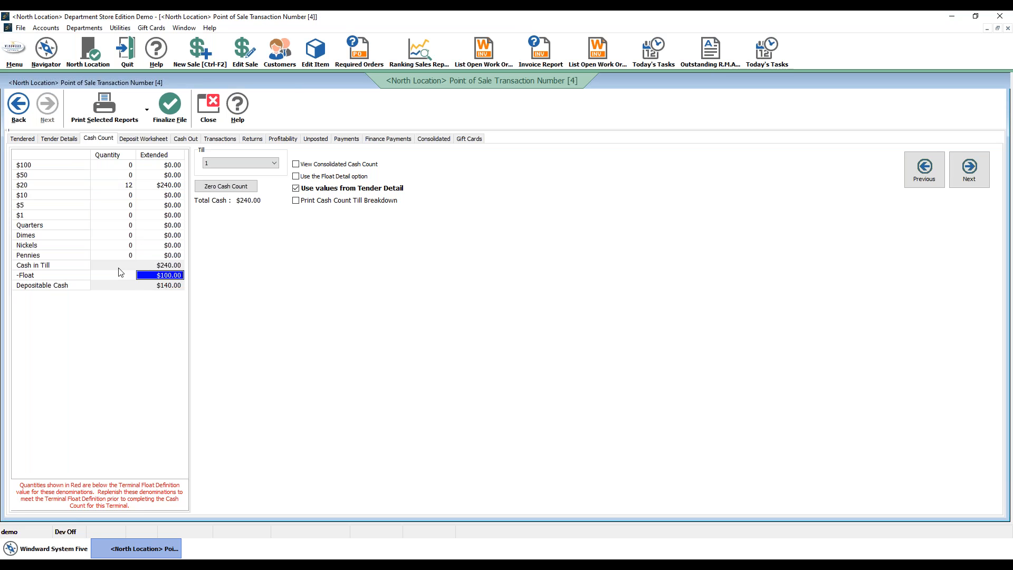
left_click(159, 288)
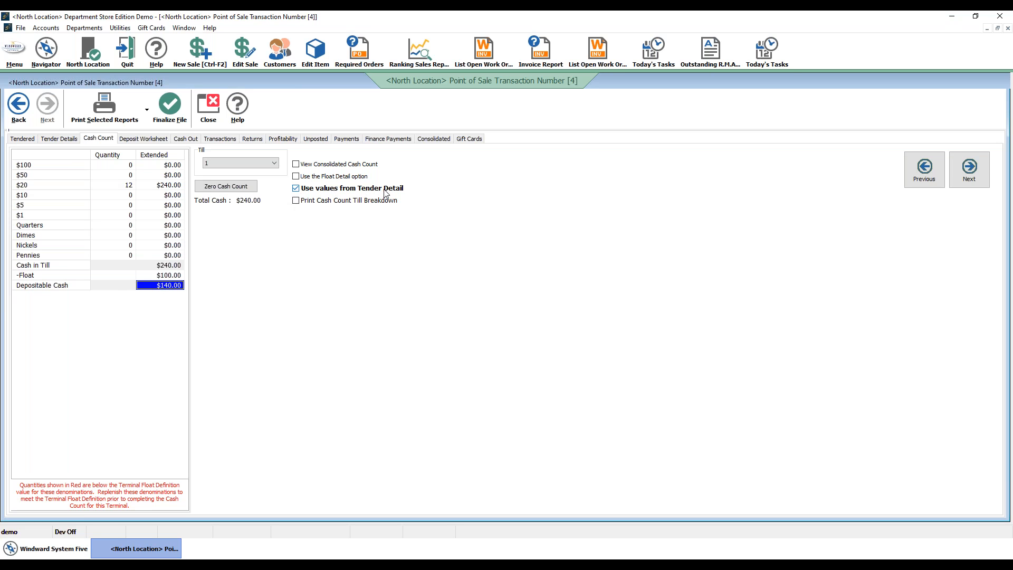
Toggle the cash count's use of values from Tender Detail and return to the tendered totals.
left_click(297, 188)
left_click(23, 139)
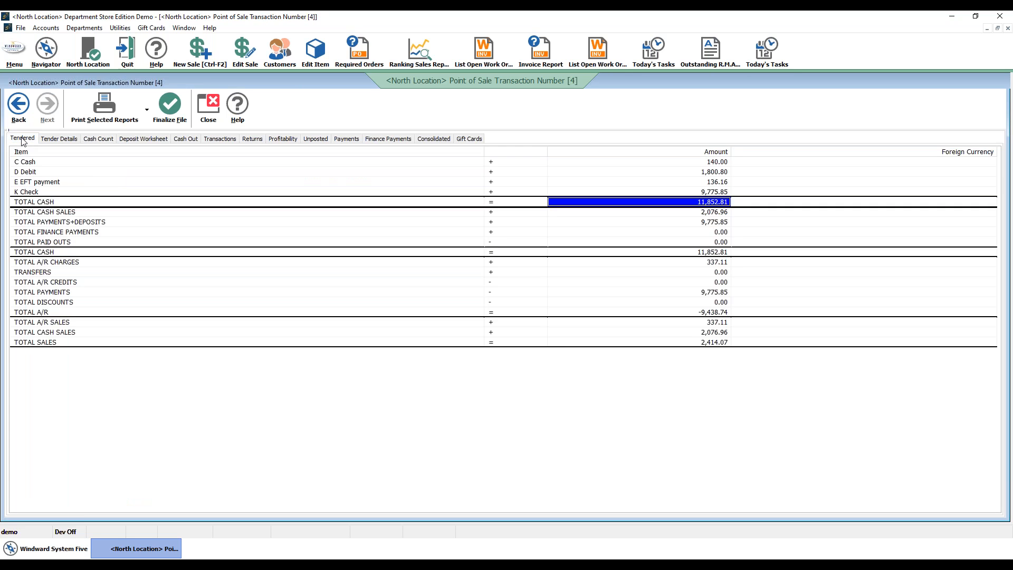
Review the cash entry in the tender details and the float and depositable cash in till 1's cash count.
left_click(43, 141)
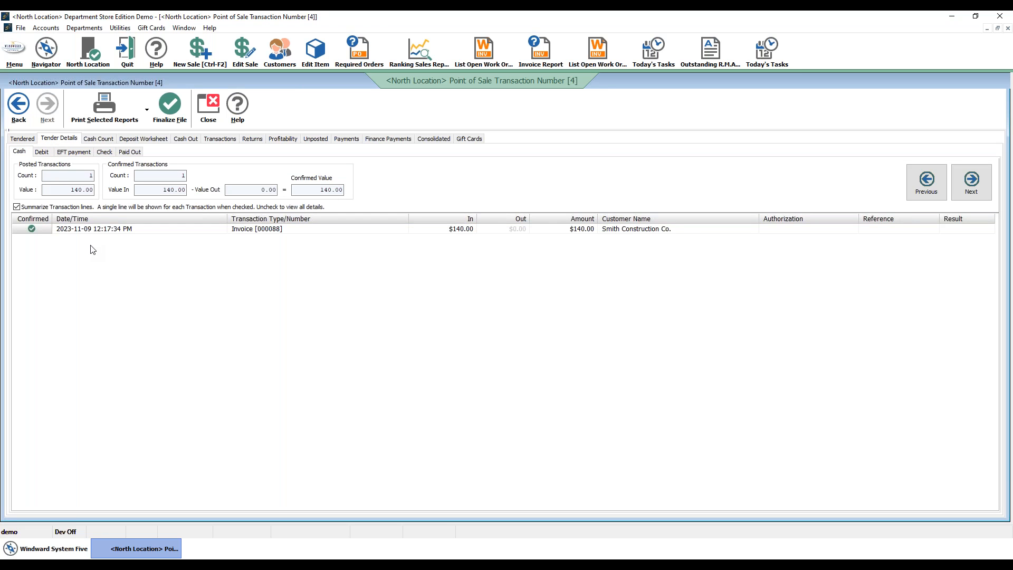
left_click(98, 140)
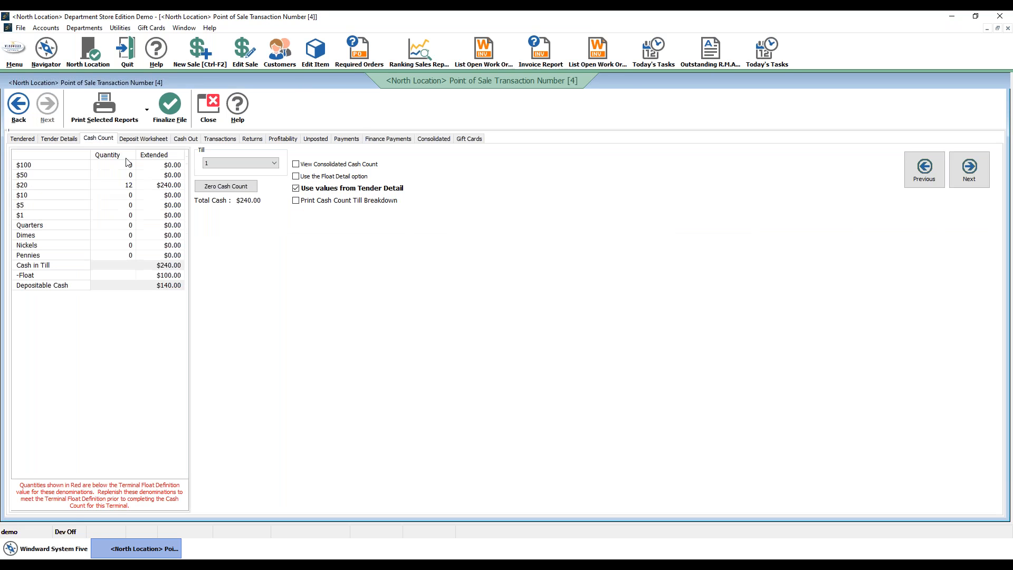
left_click(168, 278)
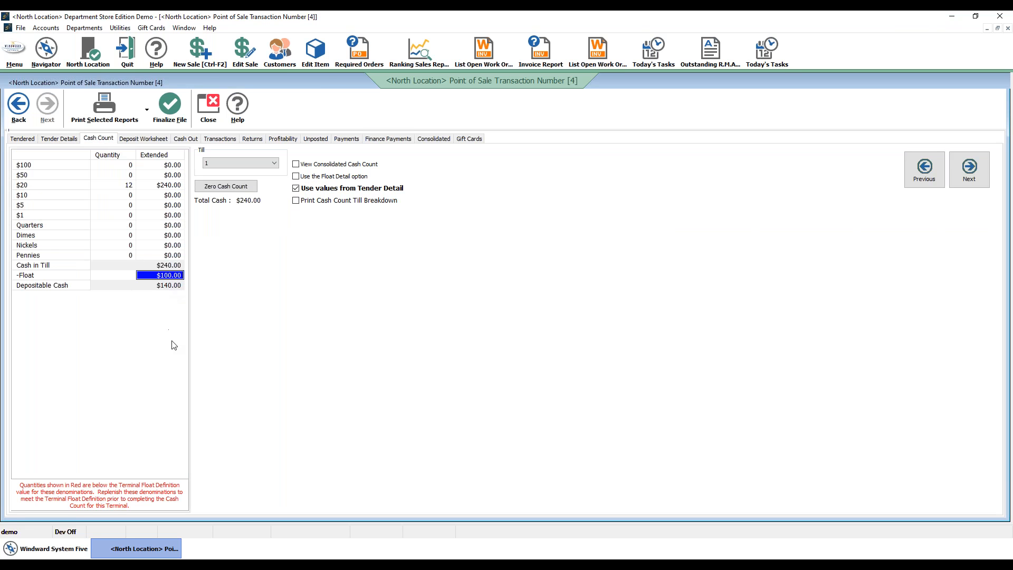
left_click(157, 287)
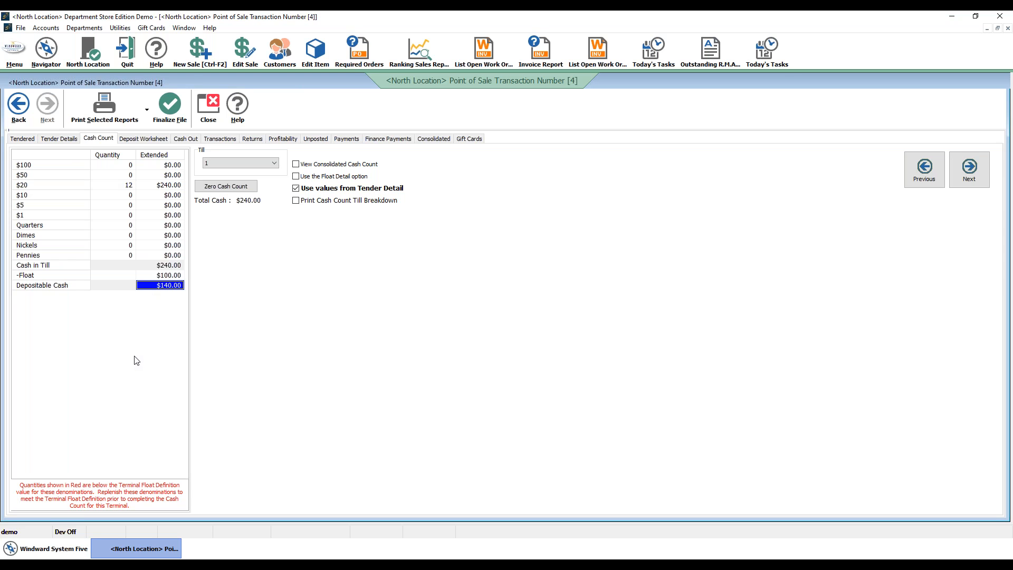
Bring up the deposit worksheet and finalize the POS transaction report for all stations.
left_click(142, 147)
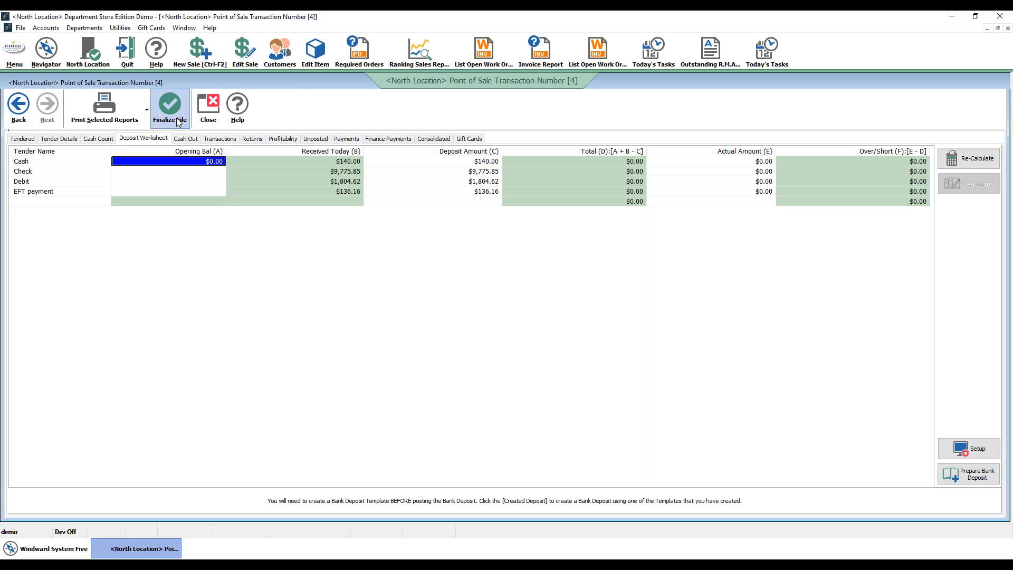
left_click(178, 122)
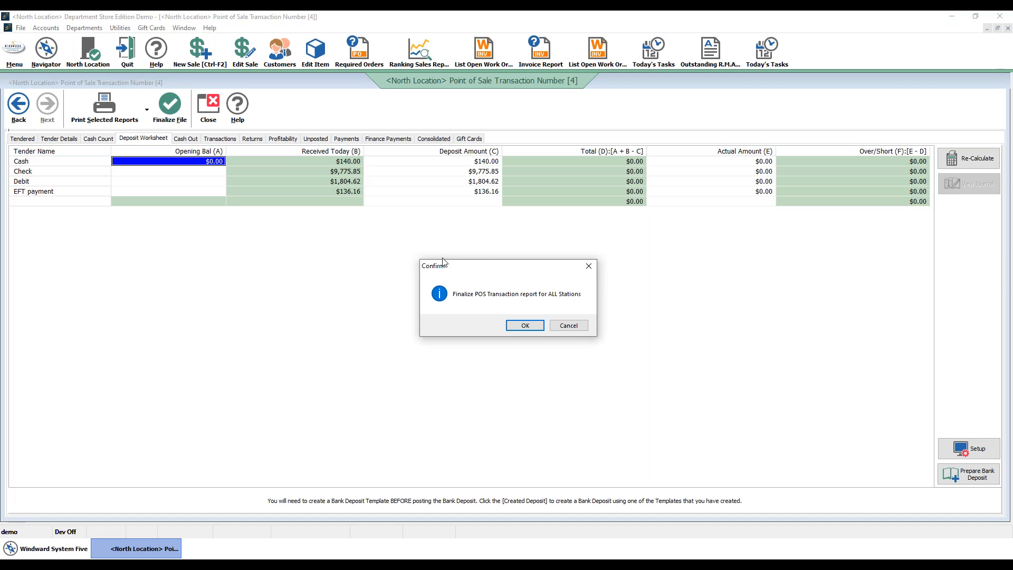
left_click(525, 326)
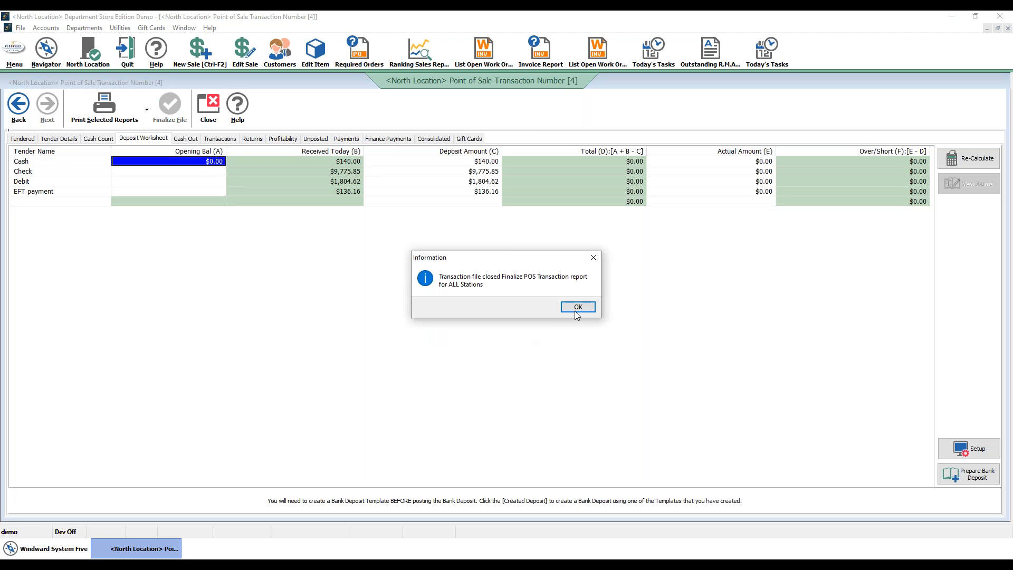
left_click(578, 308)
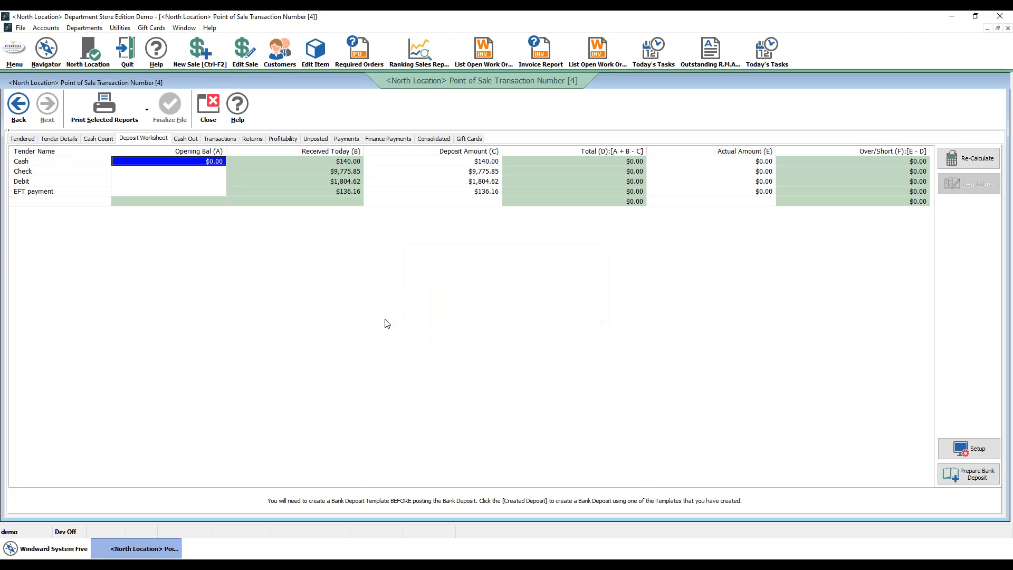
Prepare the bank deposit from the deposit worksheet, creating it with the Day End Deposit template.
left_click(59, 138)
left_click(98, 138)
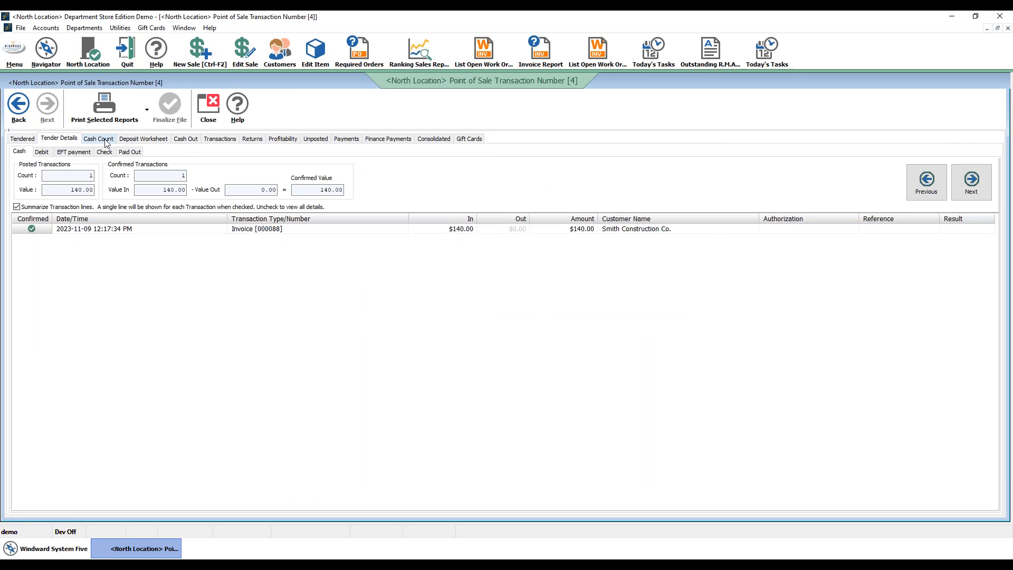
left_click(143, 139)
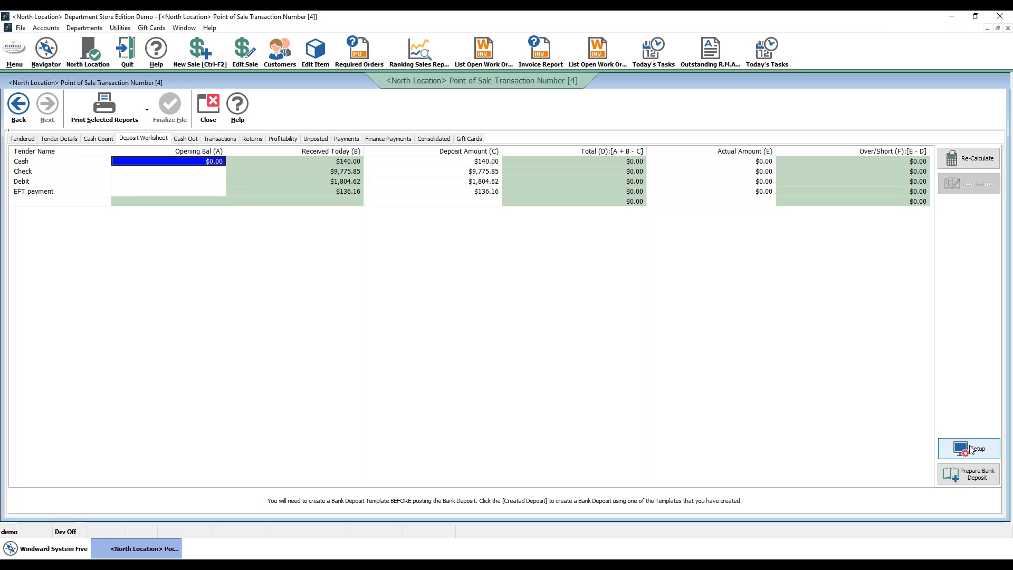
left_click(970, 475)
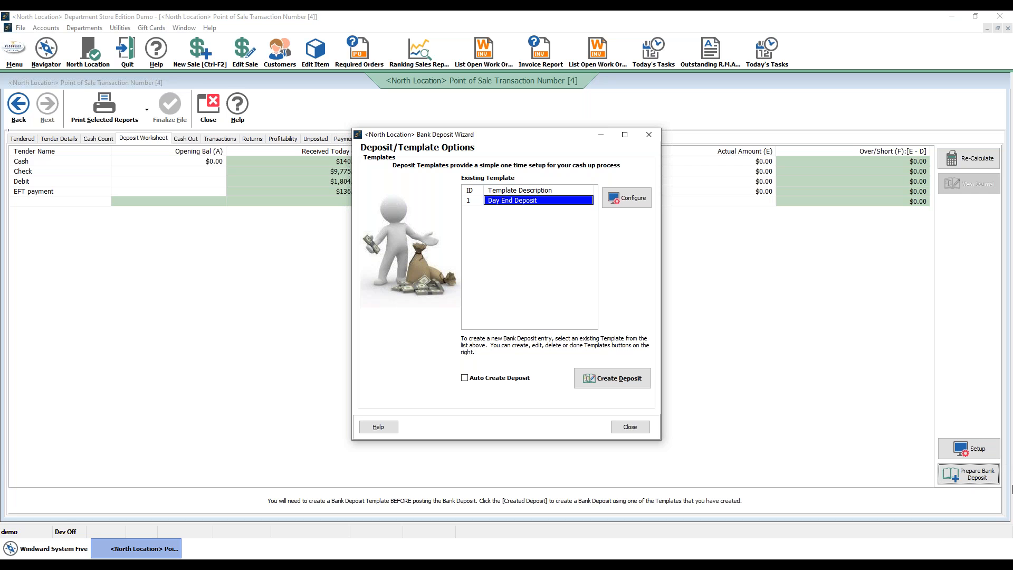
left_click(626, 382)
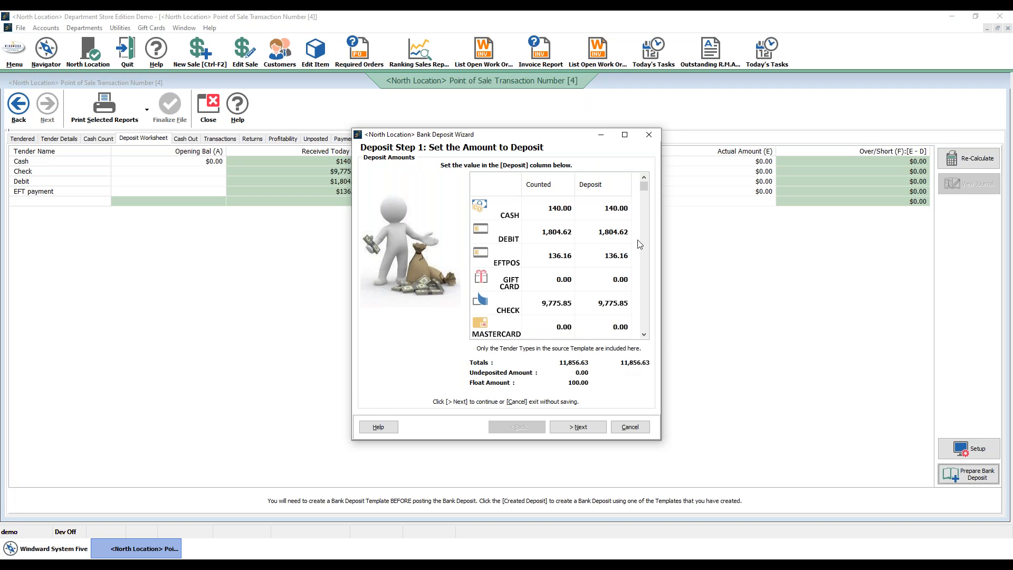
Check the deposit amounts for every tender type, accept them as counted and continue to the bank deposit summary.
left_click(645, 335)
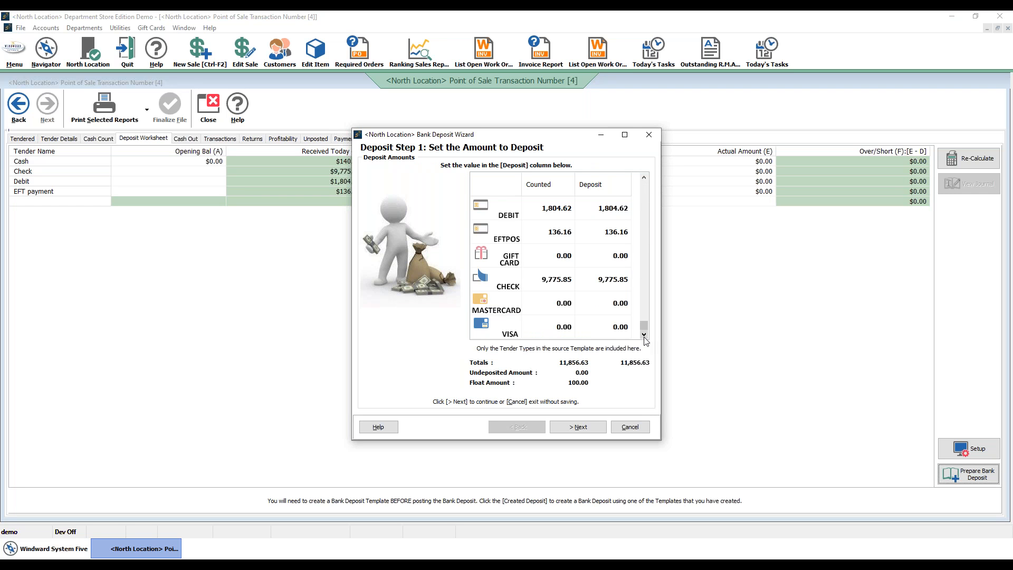
left_click(643, 180)
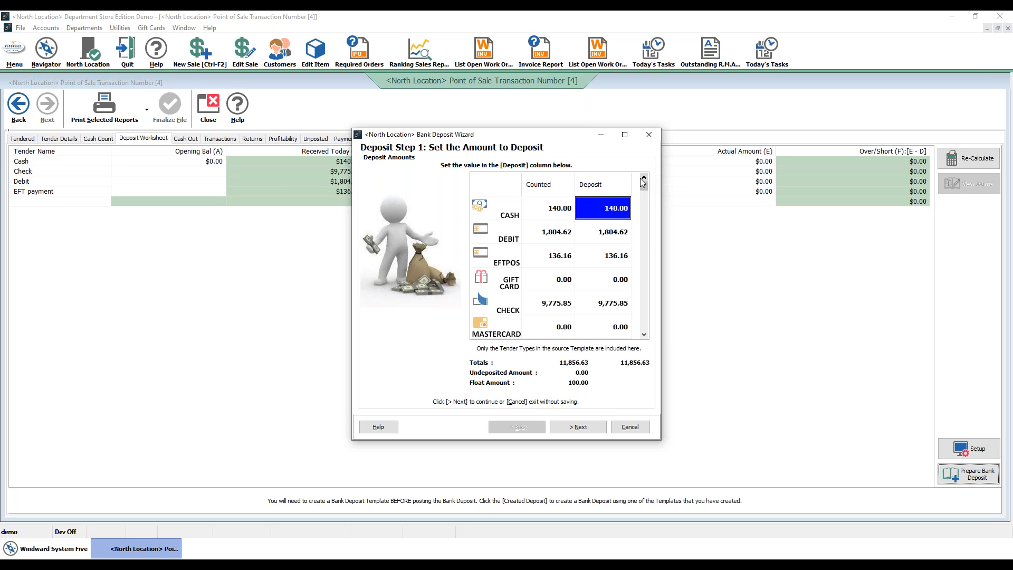
left_click(606, 256)
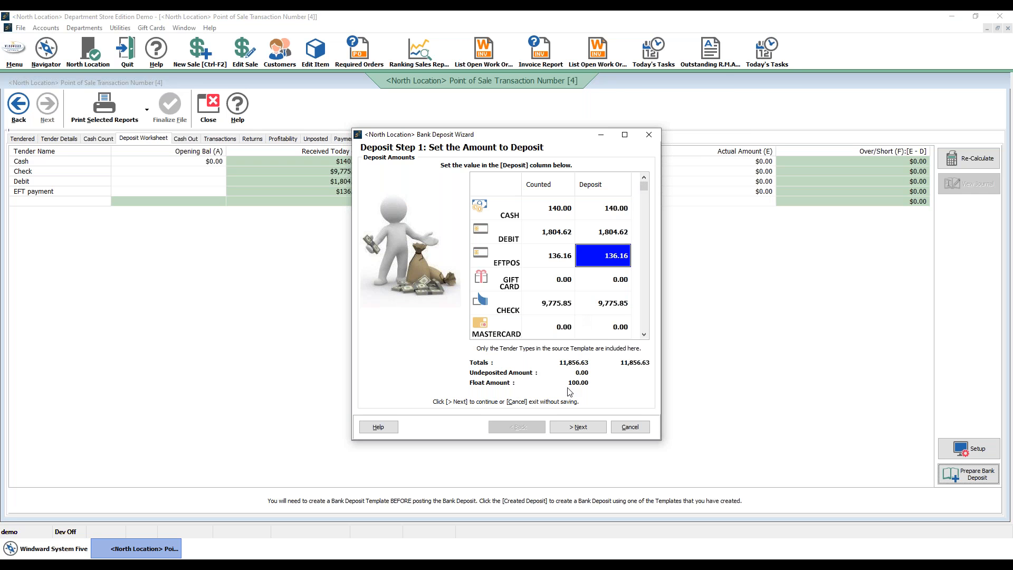
left_click(568, 425)
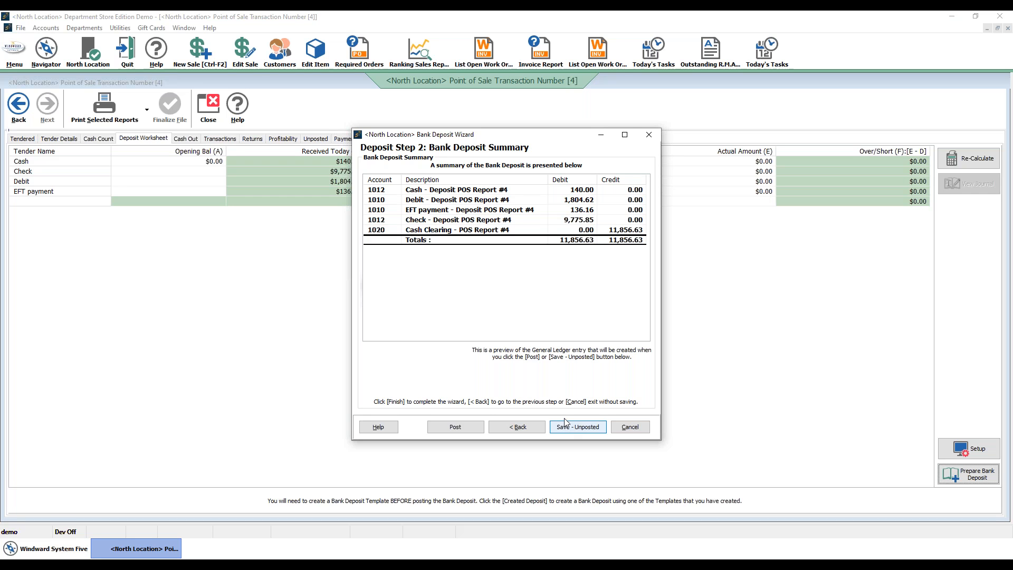
Examine the debit and EFT payment lines and the cash clearing credit in the bank deposit summary.
left_click(492, 202)
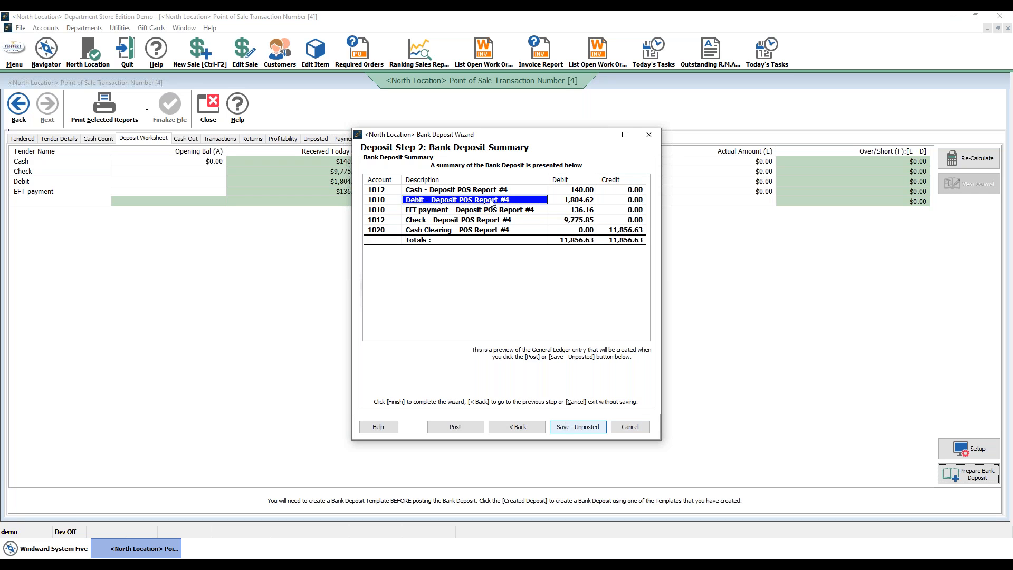
left_click(567, 201)
left_click(427, 202)
left_click(570, 203)
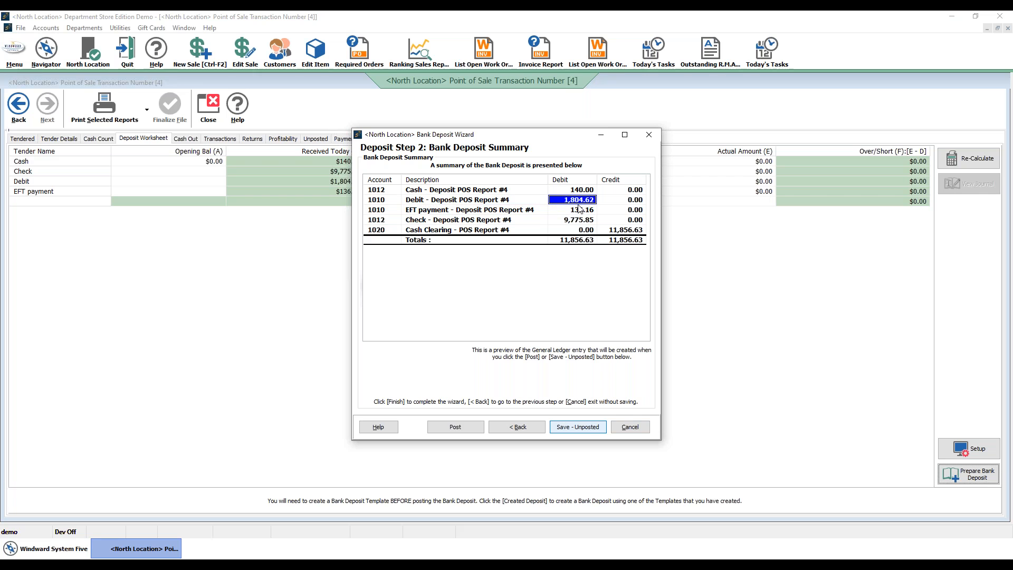
left_click(472, 212)
left_click(581, 211)
left_click(529, 212)
left_click(581, 211)
left_click(581, 201)
left_click(582, 211)
left_click(487, 213)
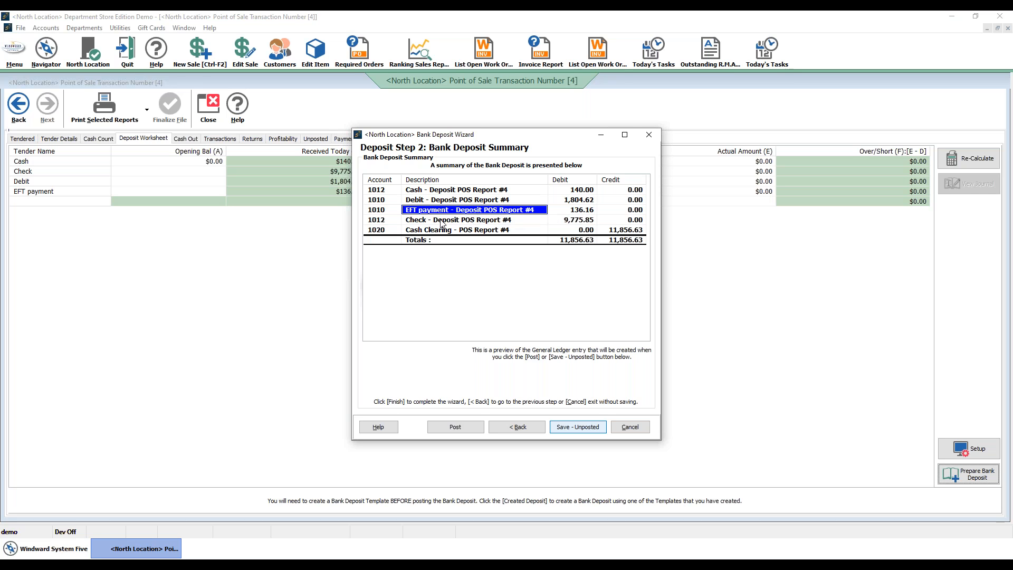
left_click(450, 231)
left_click(621, 231)
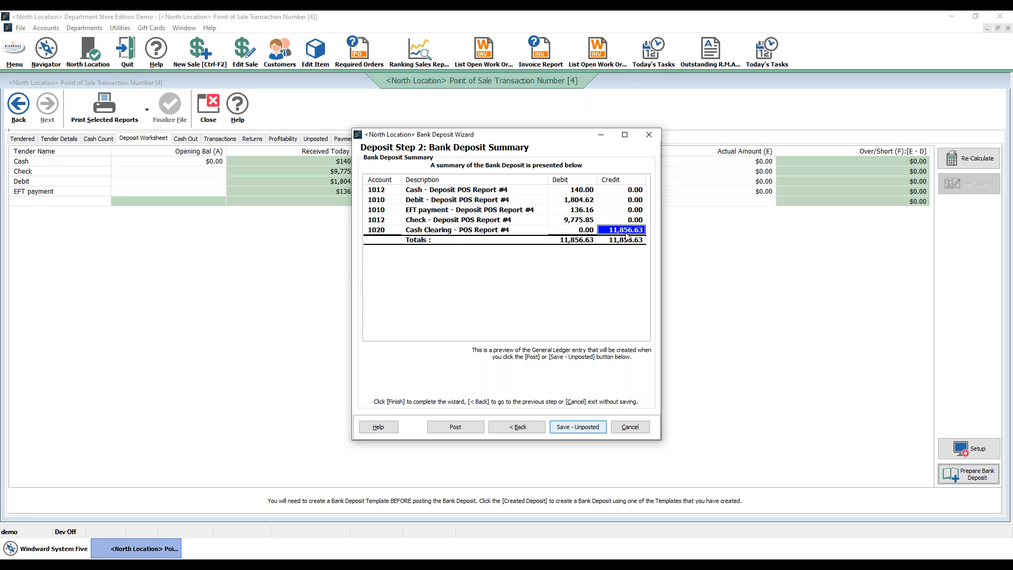
Compare the cash and check deposit lines with the cash clearing credit, and post the bank deposit.
left_click(380, 221)
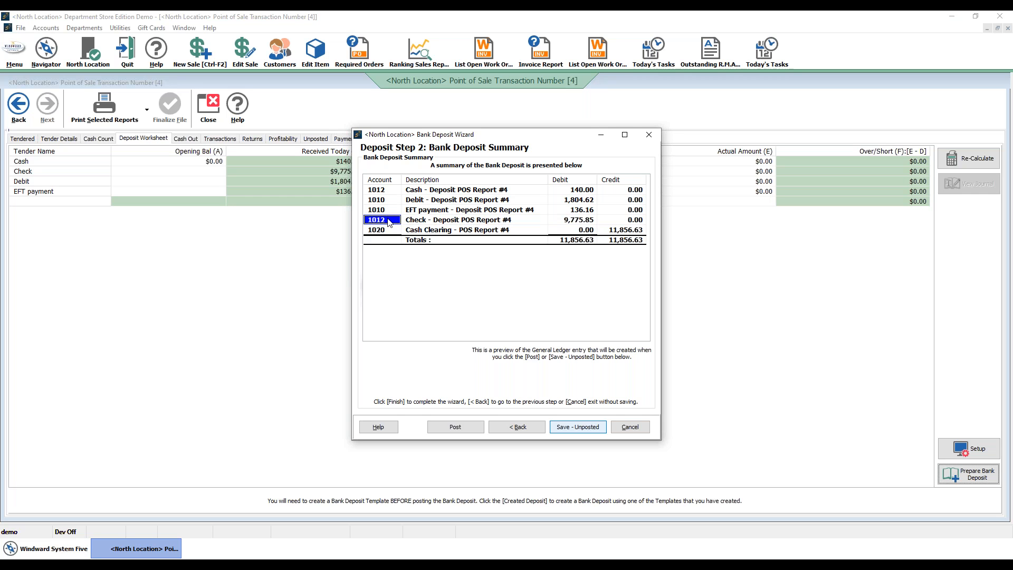
left_click(390, 192)
left_click(426, 192)
left_click(435, 221)
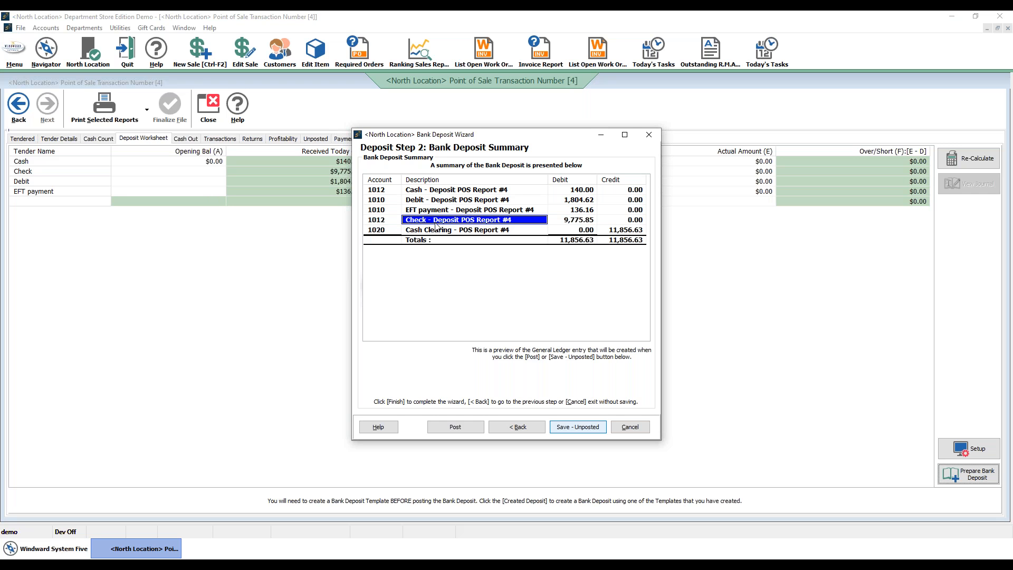
left_click(615, 231)
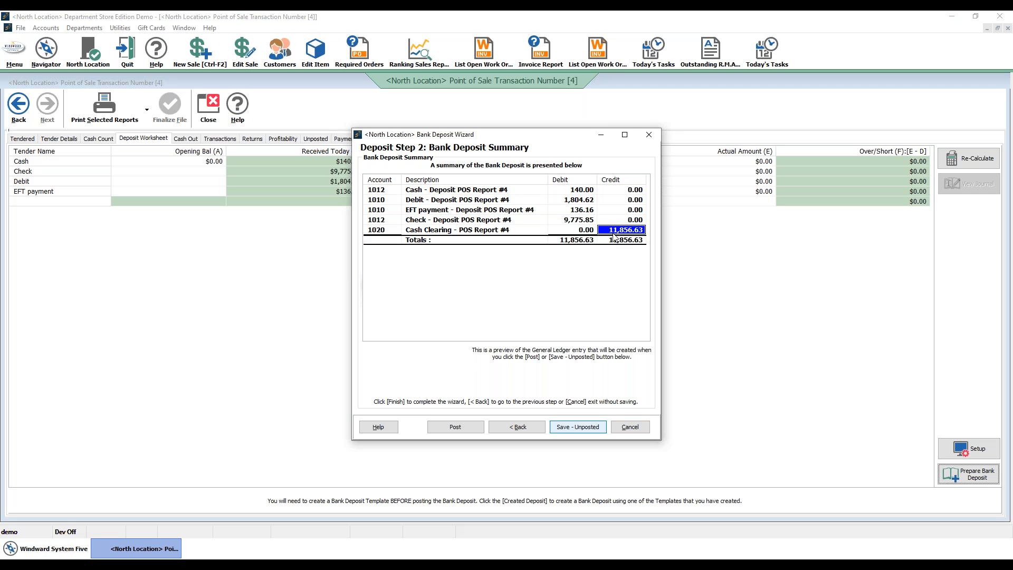
left_click(389, 221)
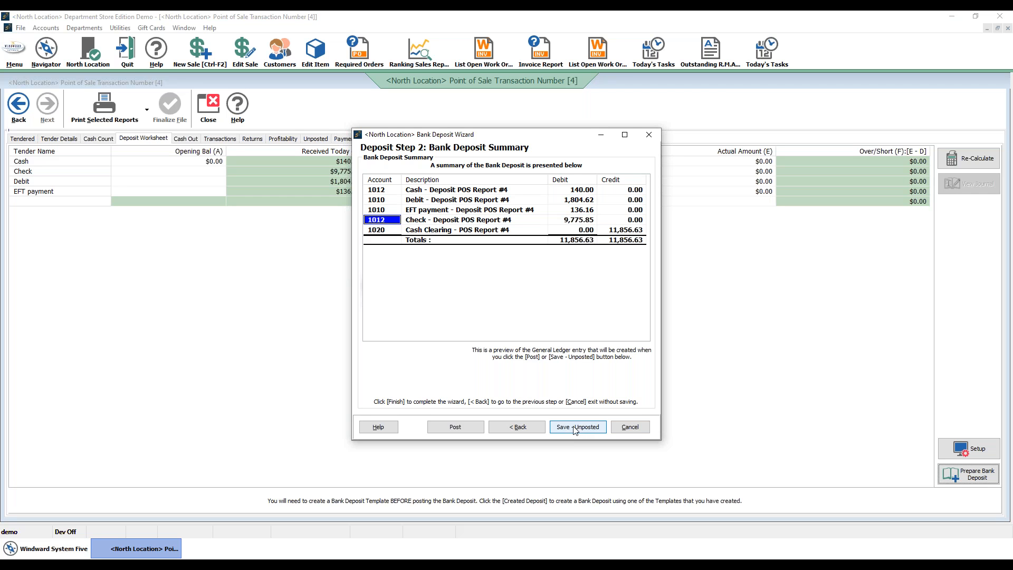
left_click(456, 427)
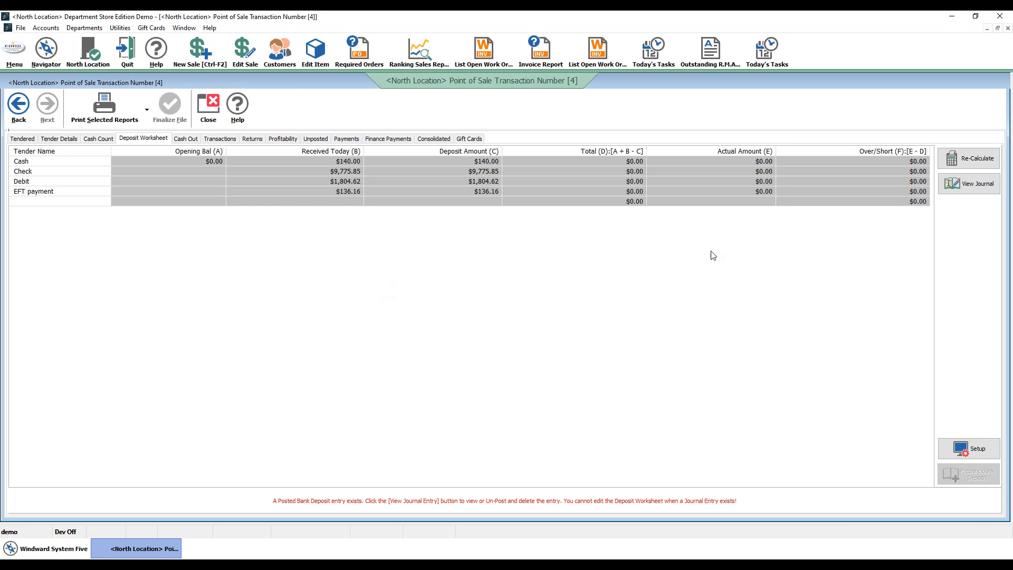
View the posted deposit's journal entry, check its deposit lines, cash clearing credit and description, and leave it without changes.
left_click(980, 183)
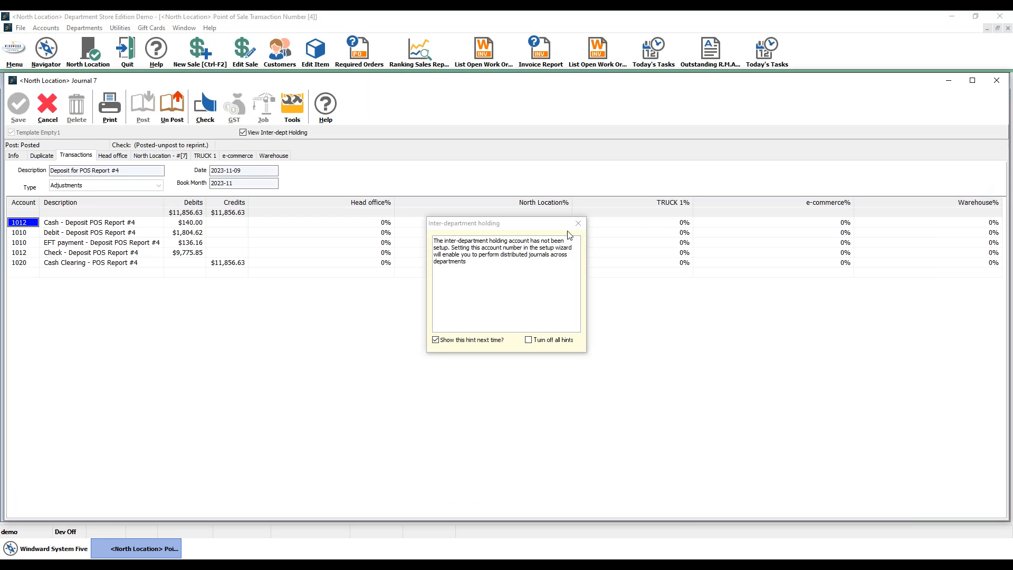
left_click(578, 224)
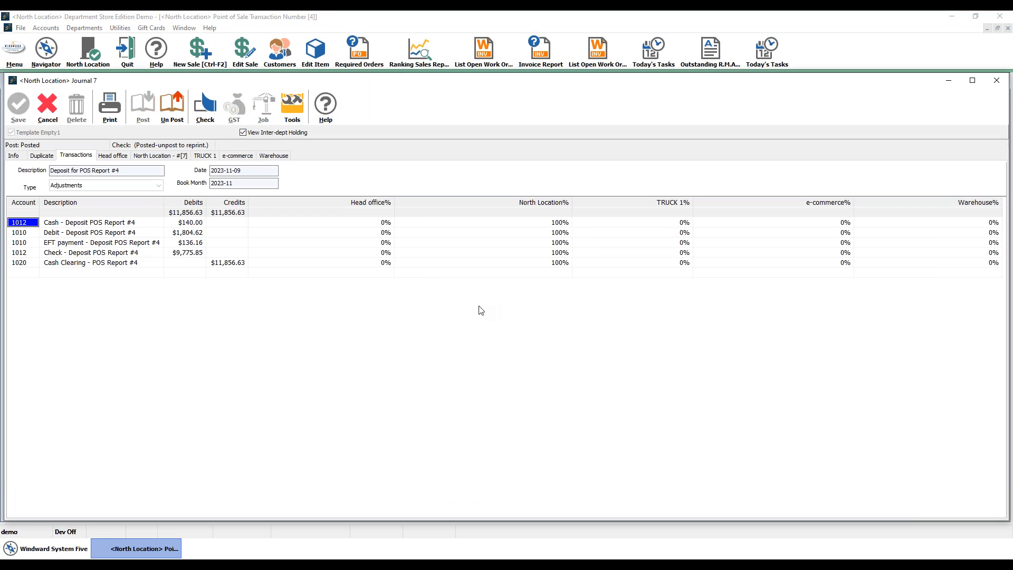
left_click_drag(105, 224, 118, 264)
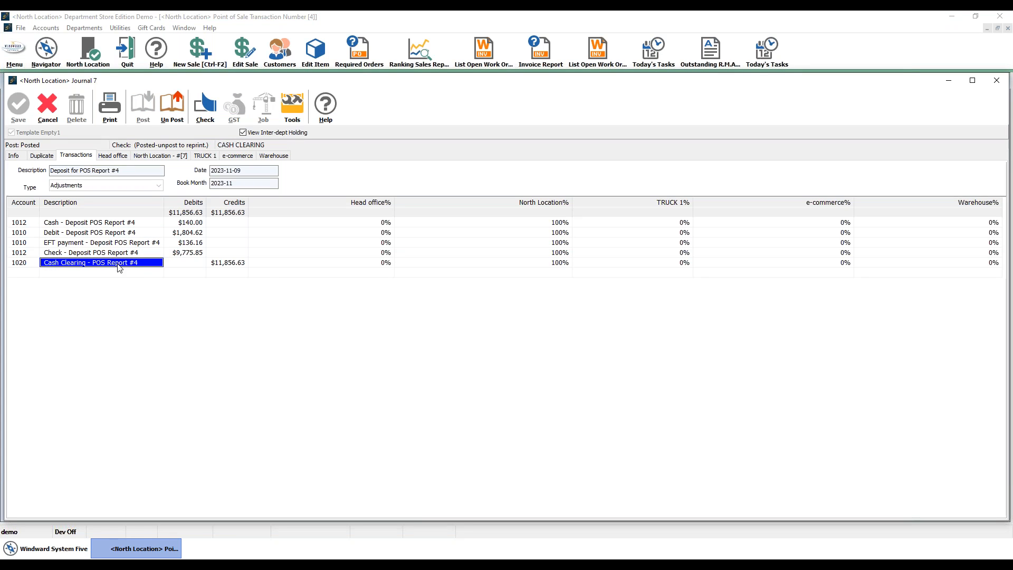
left_click(239, 264)
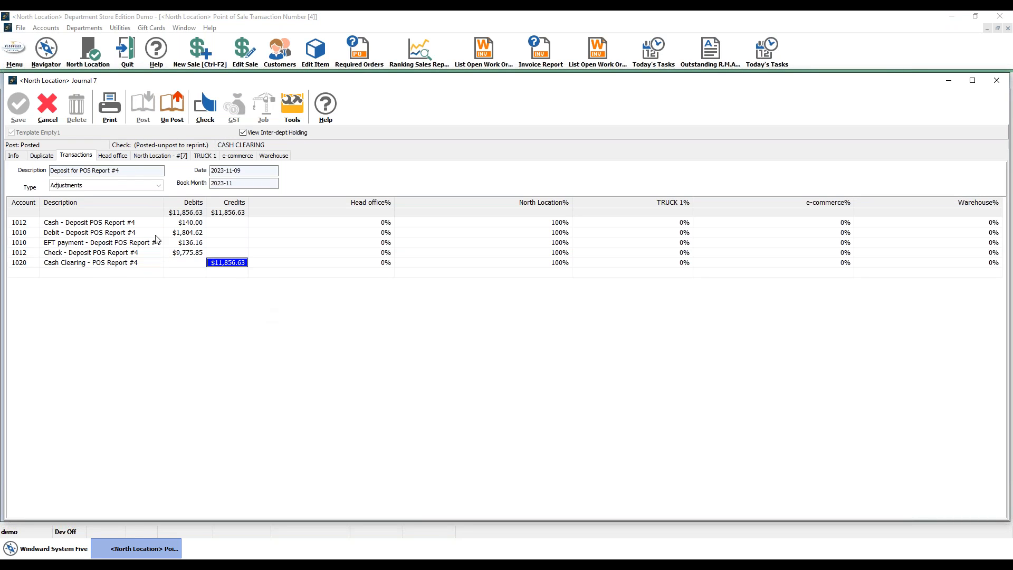
left_click(123, 174)
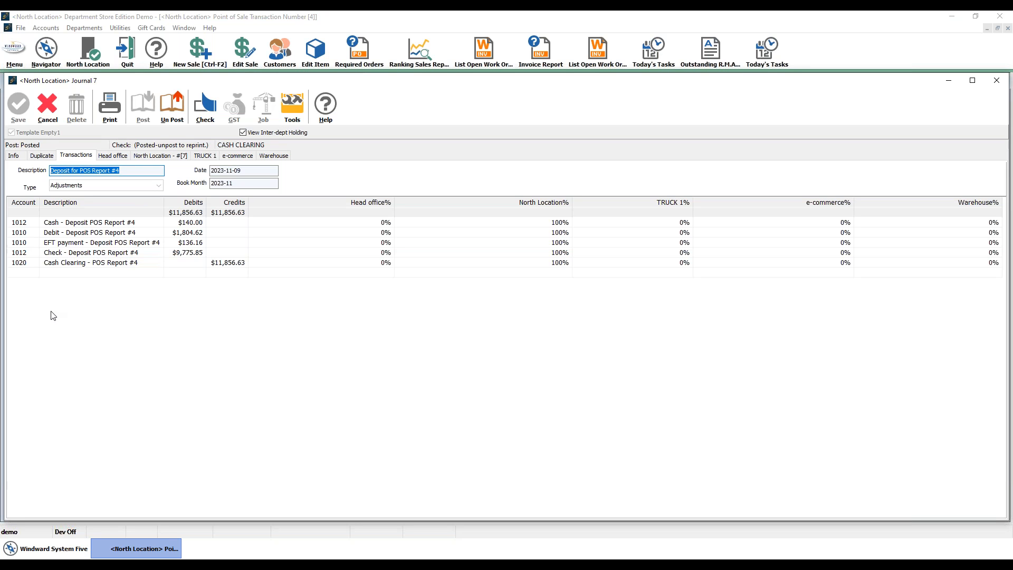
left_click(51, 111)
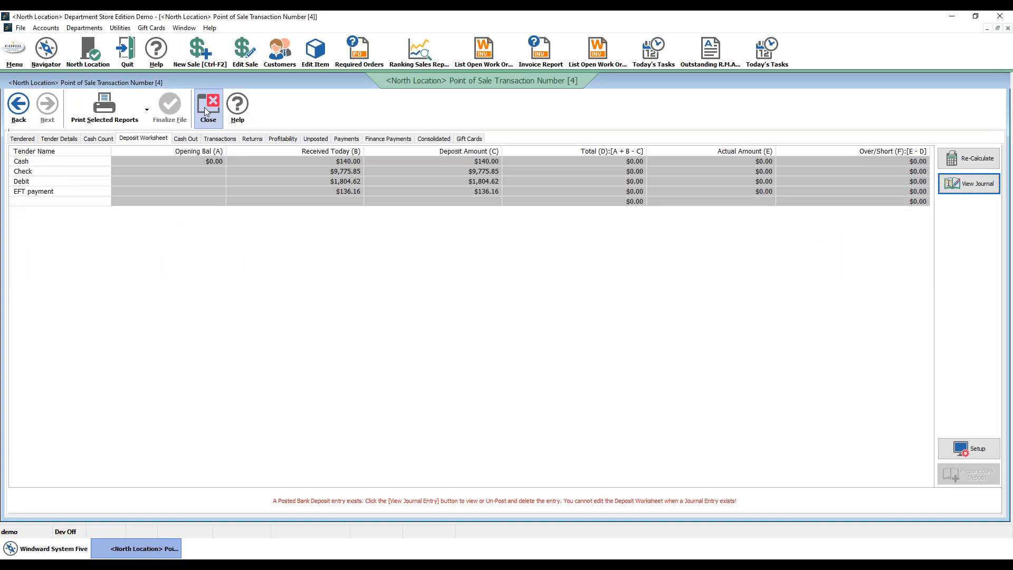
Close the Point of Sale Transaction window, accepting the posted deposit entry and confirming finalization for all stations.
left_click(204, 109)
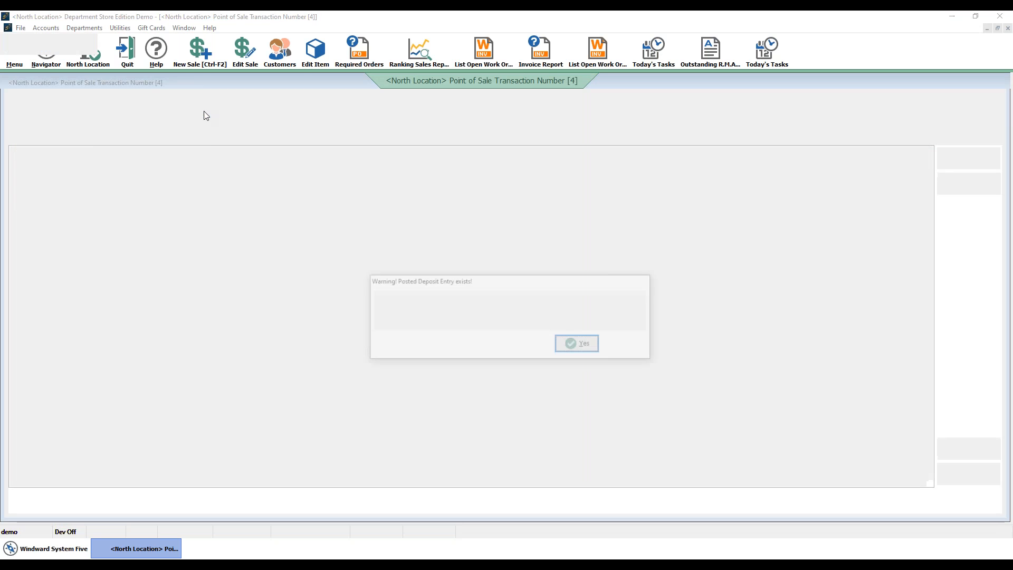
left_click(579, 344)
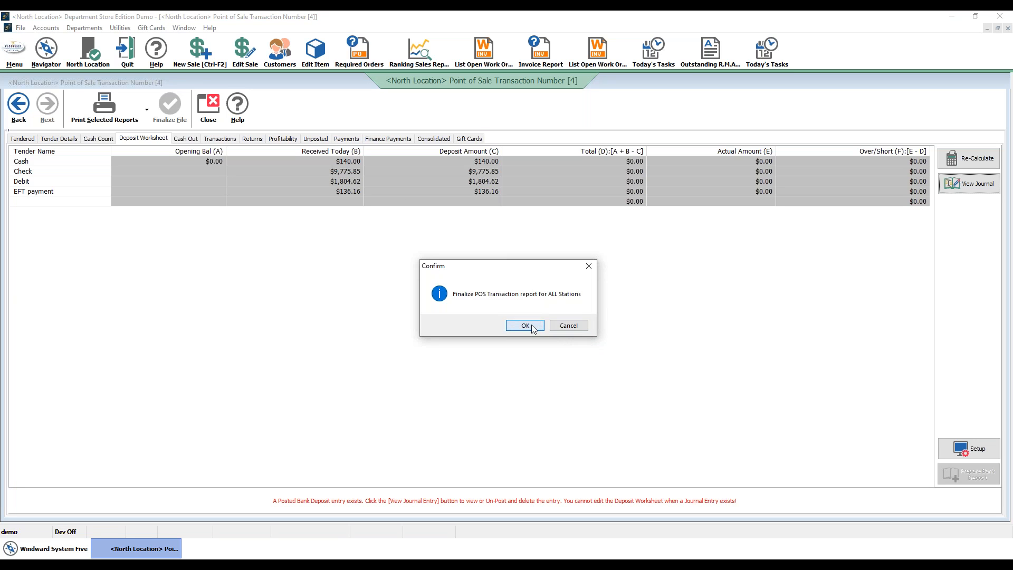
left_click(526, 325)
key("Return")
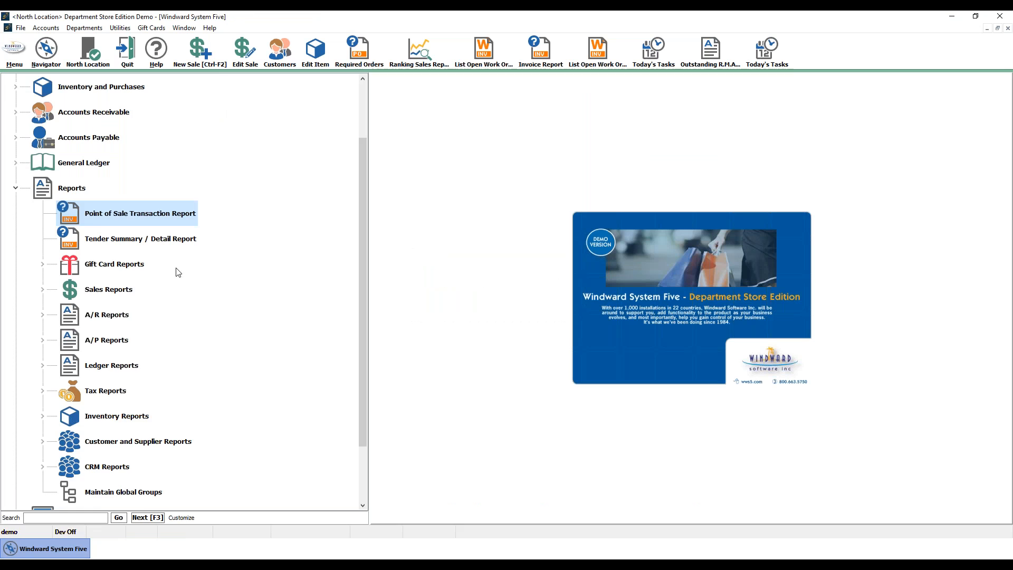
Open the ledger transaction listing for the general ledger's ledger numbers.
left_click(69, 187)
left_click(103, 238)
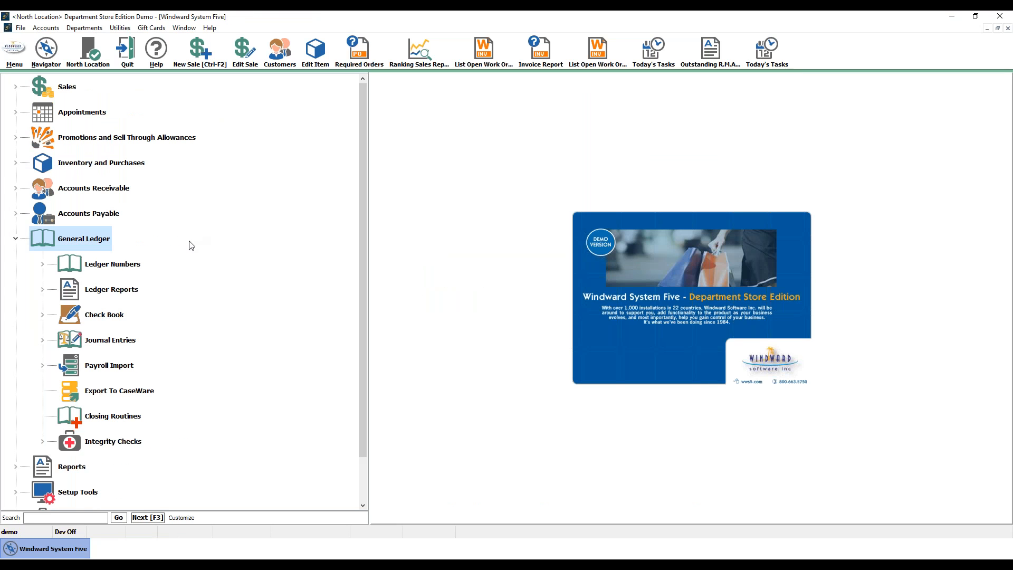
left_click(134, 269)
left_click(160, 320)
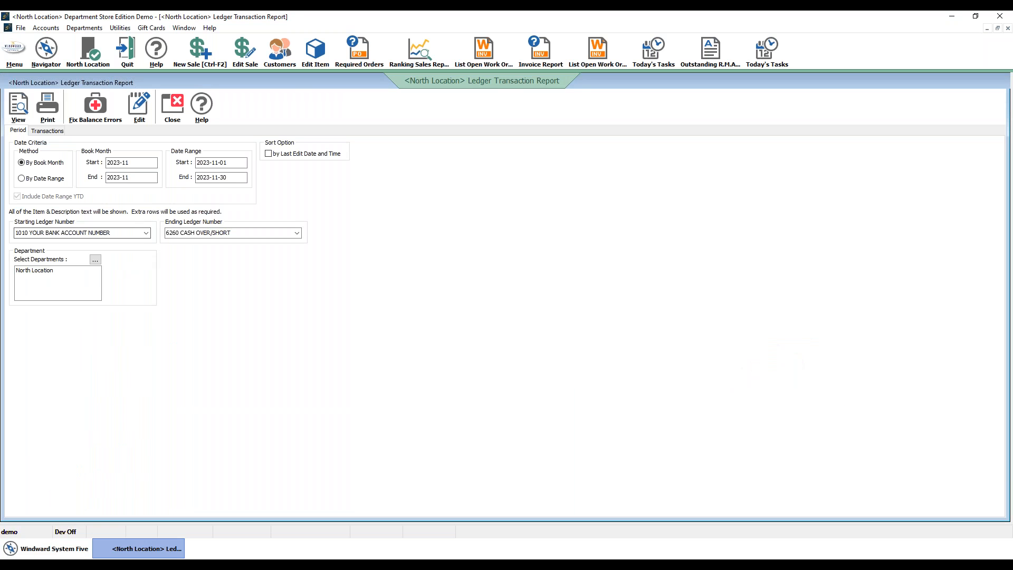
Set both the starting and ending ledger number to 1020 CASH CLEARING and view the report's transactions.
left_click(147, 233)
type("1020")
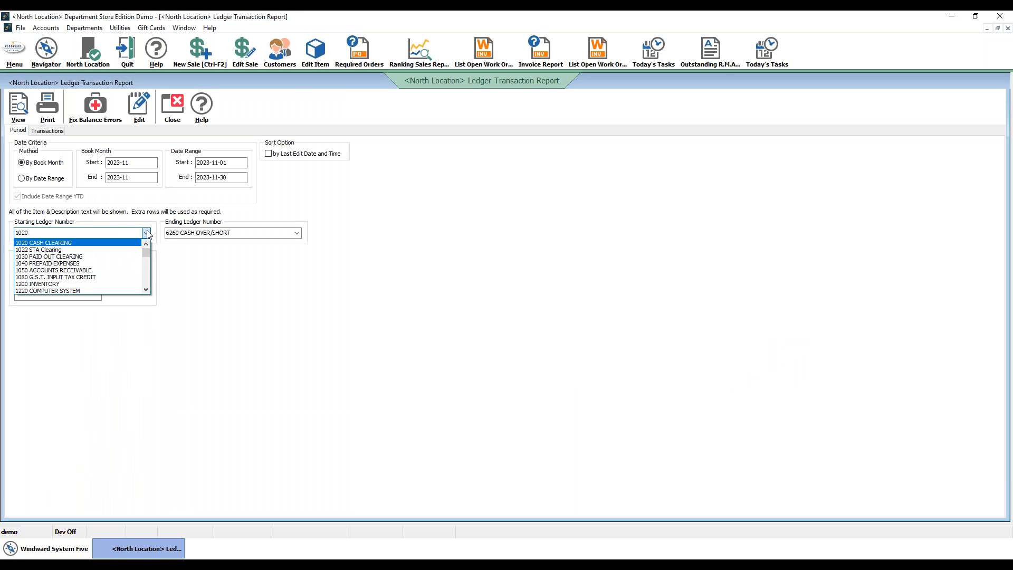
key("Return")
left_click(297, 233)
type("1020 CASH CLEARING")
key("Return")
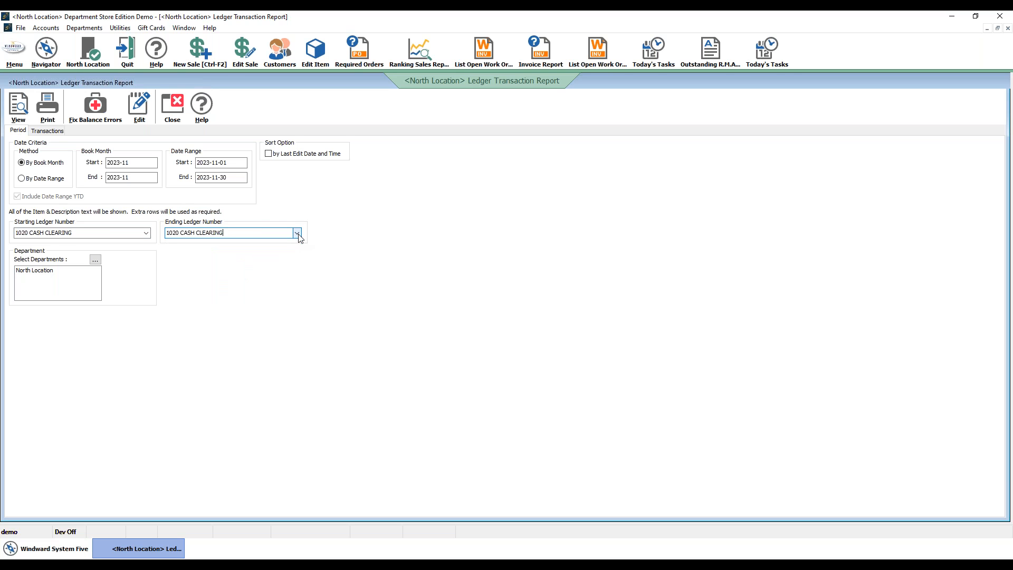
left_click(21, 108)
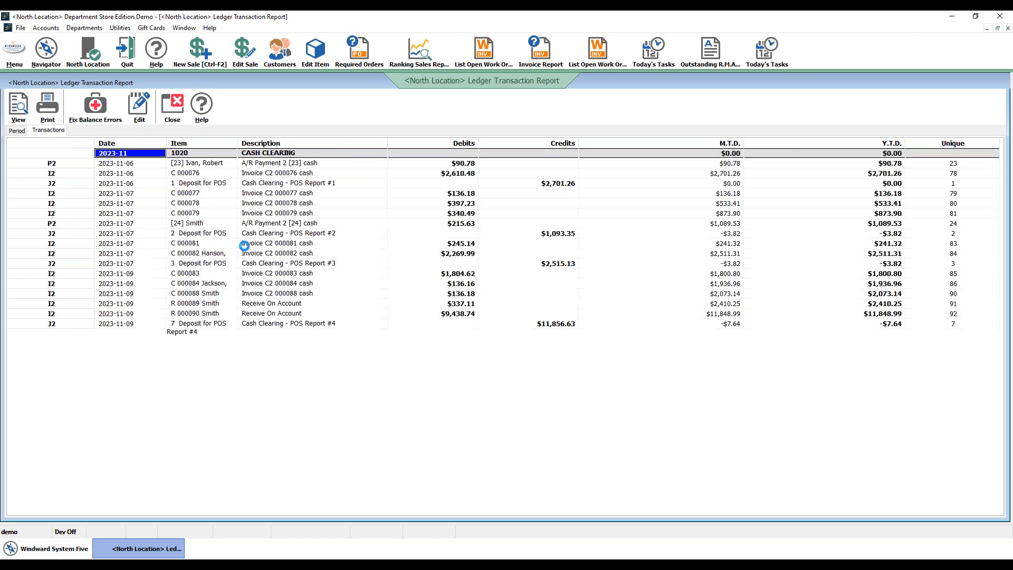
Compare the POS Report #4 deposit credit and month-to-date balance with the balance after POS Report #3, and close the ledger report.
left_click(779, 324)
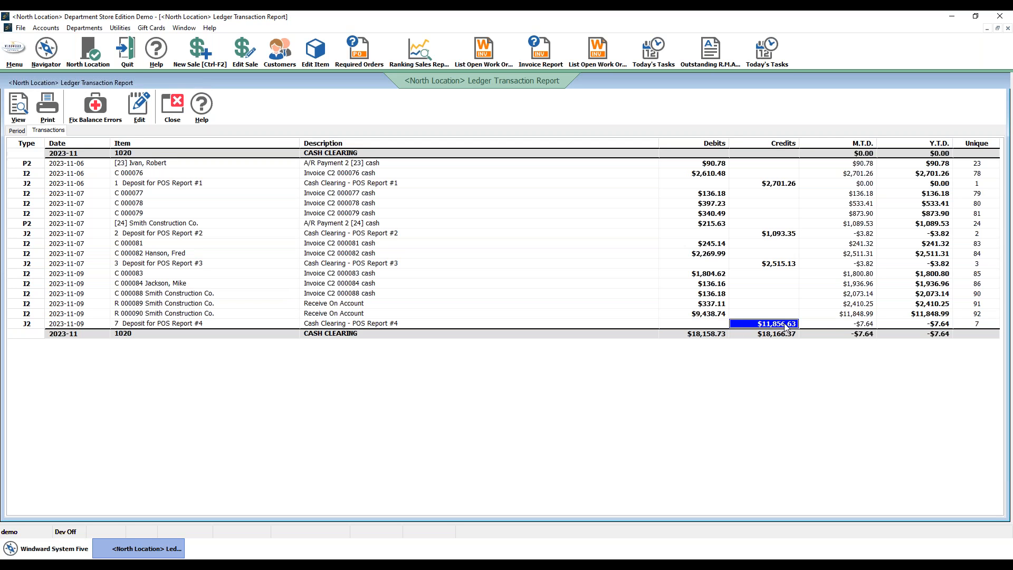
left_click(840, 324)
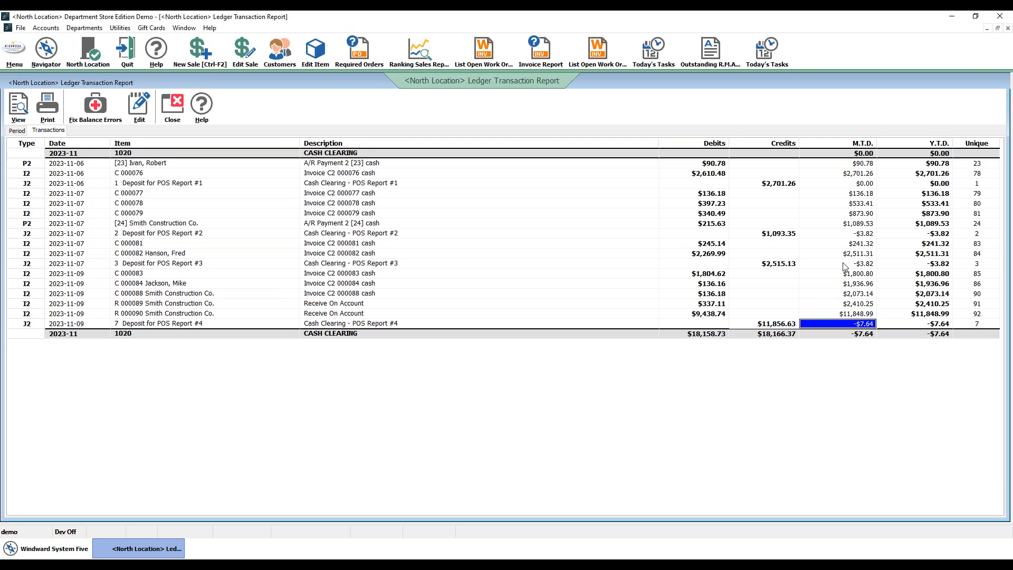
left_click(844, 264)
left_click(844, 324)
left_click(836, 266)
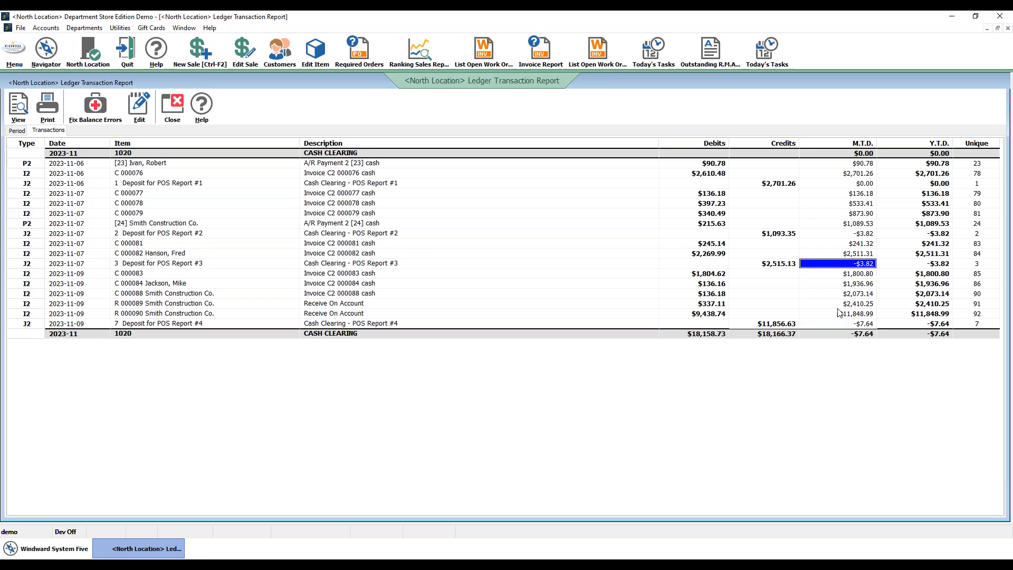
left_click(838, 324)
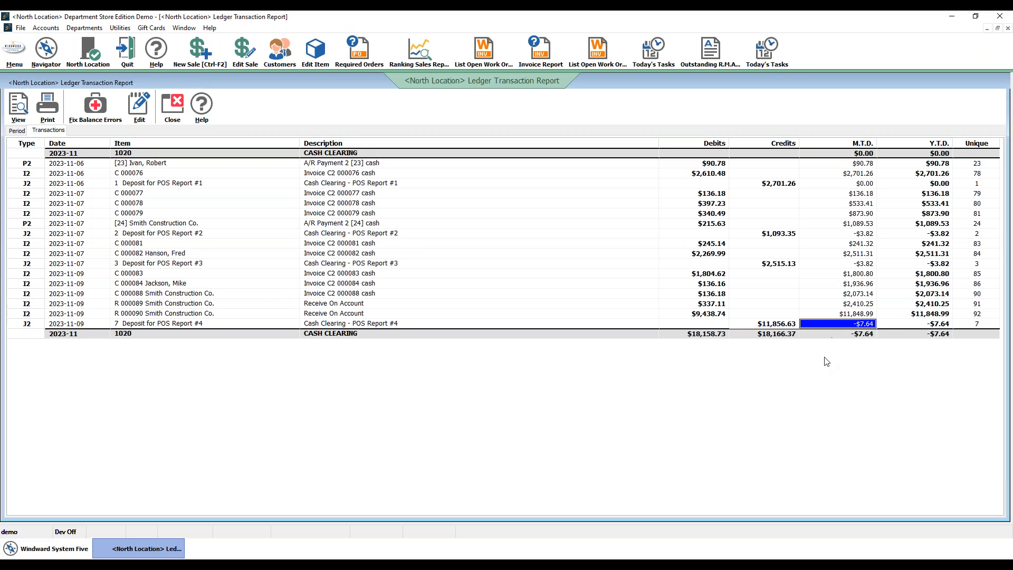
key("Down")
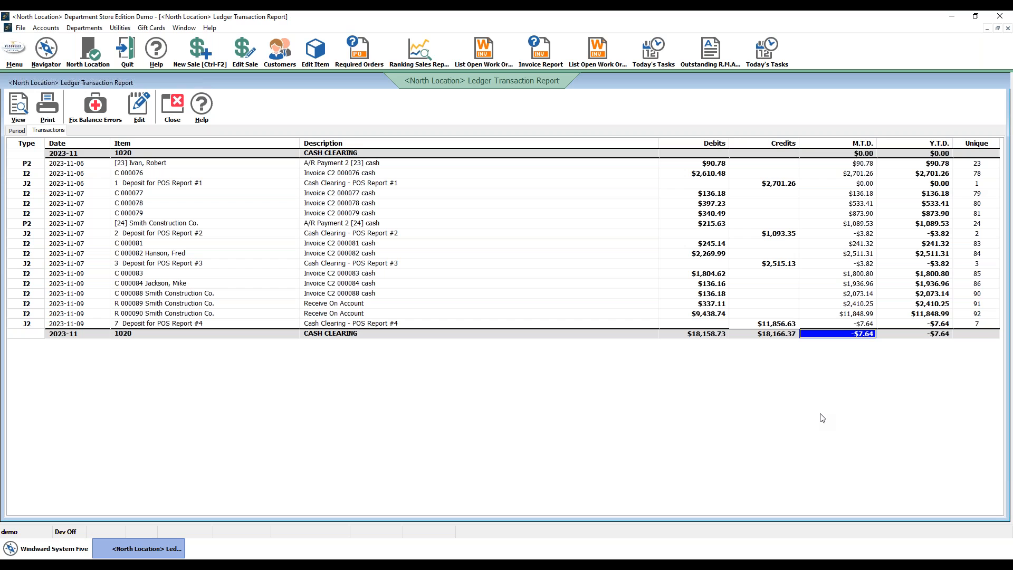
left_click(174, 109)
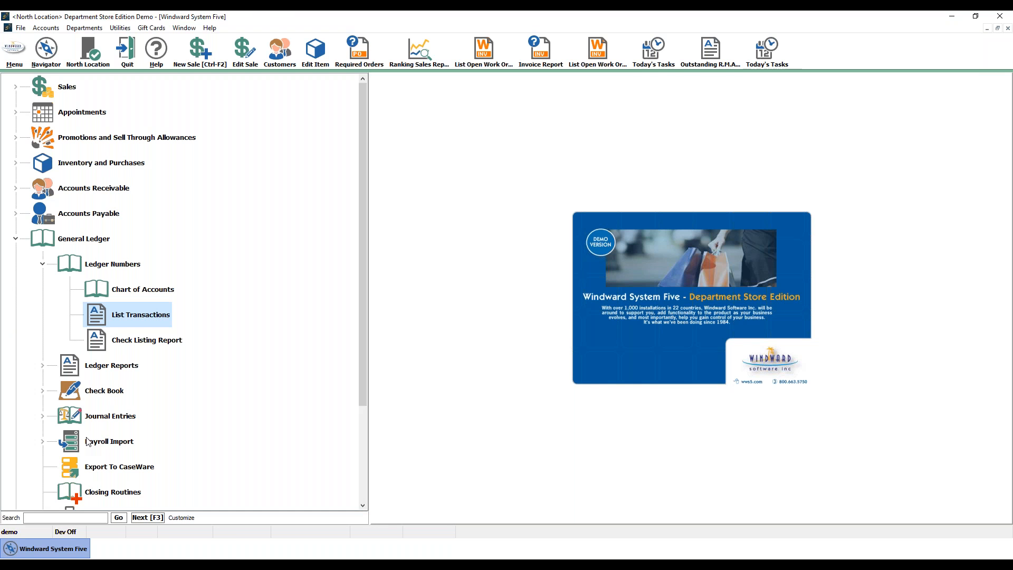
Switch to the PowerPoint slide show and advance to the slide about checks.
mouse_move(271, 565)
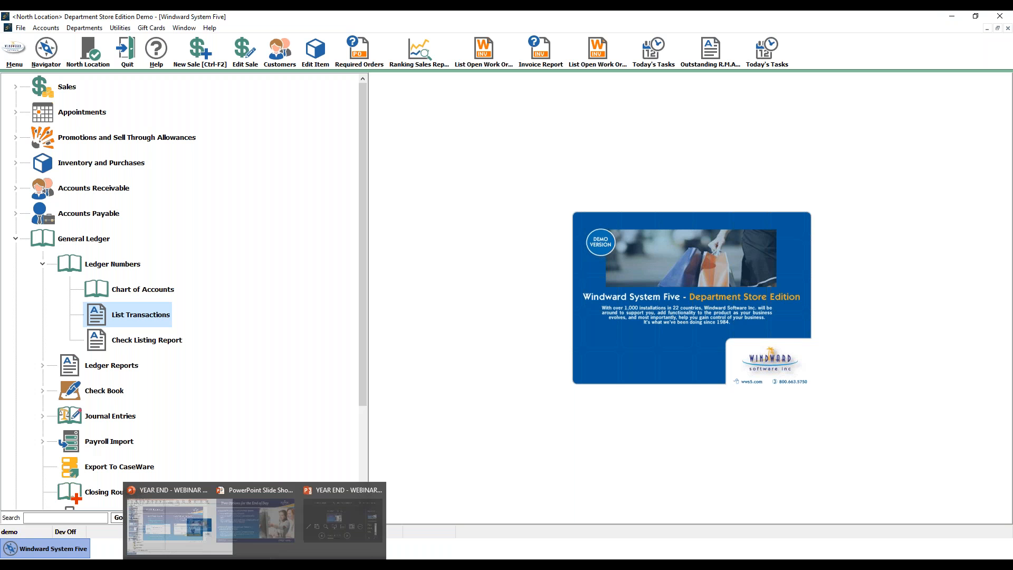
left_click(219, 564)
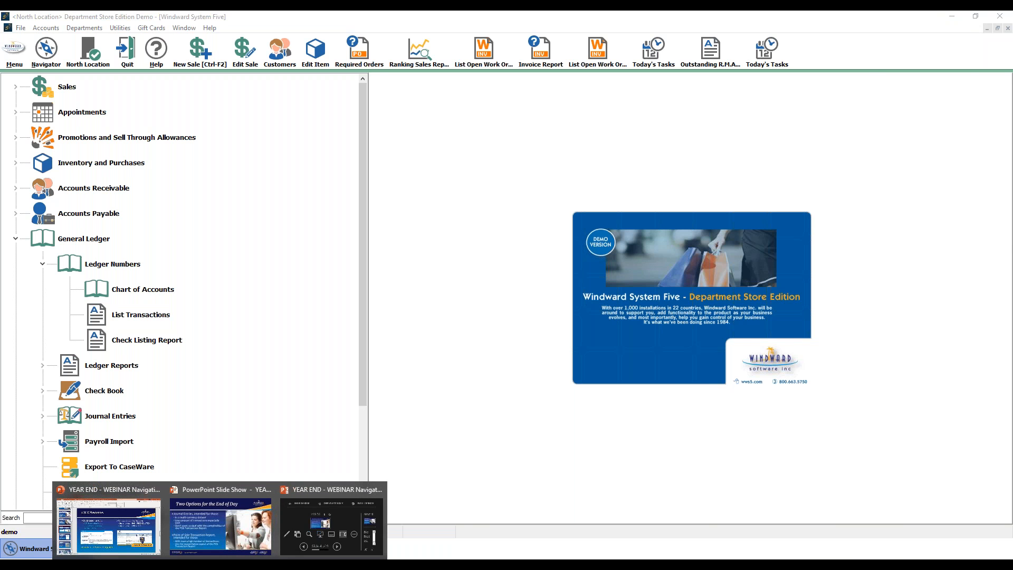
left_click(221, 527)
key("Right")
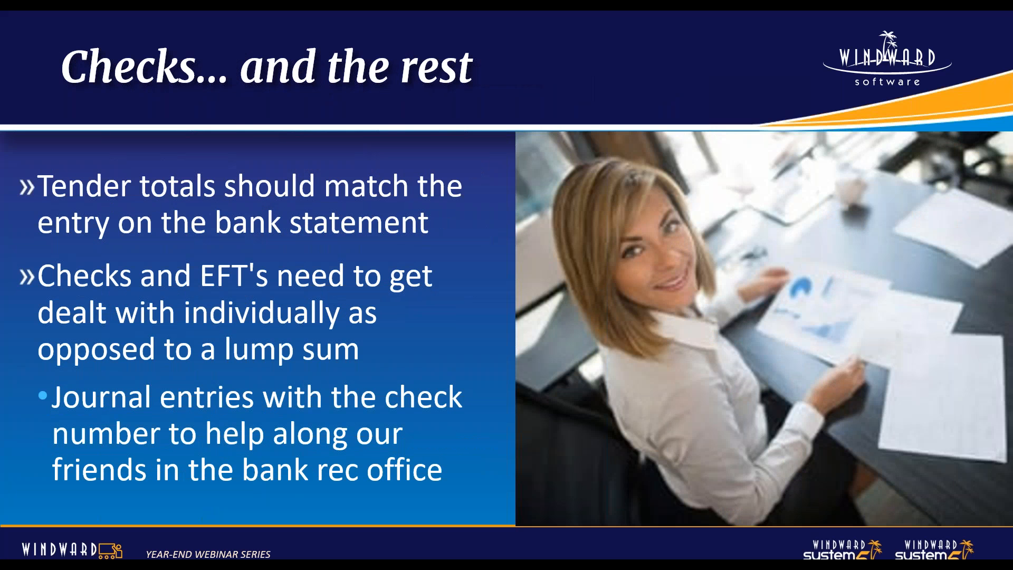
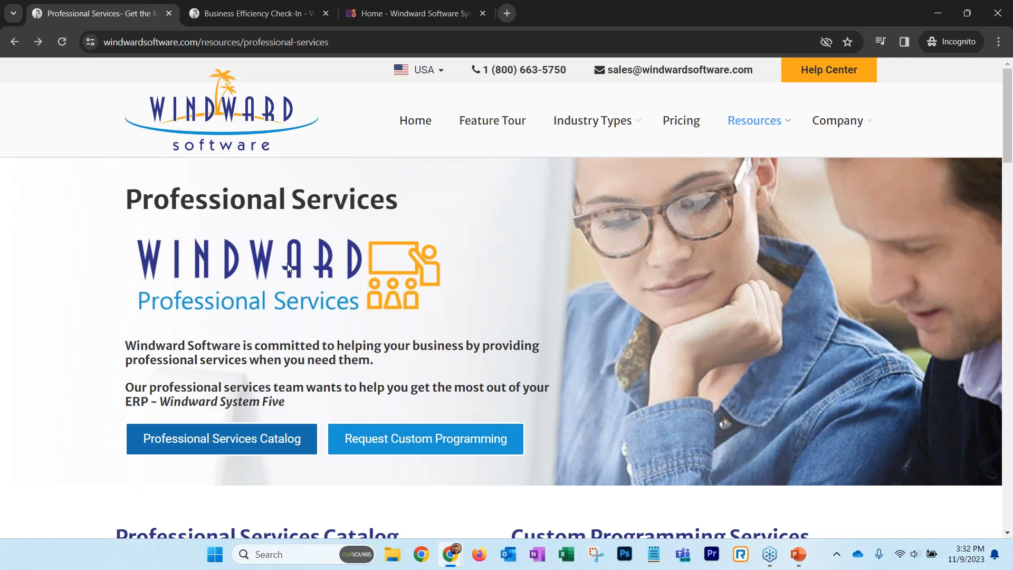
Open the Professional Services Catalog and browse its Inventory Efficiencies and Systematic Ordering services.
left_click(204, 448)
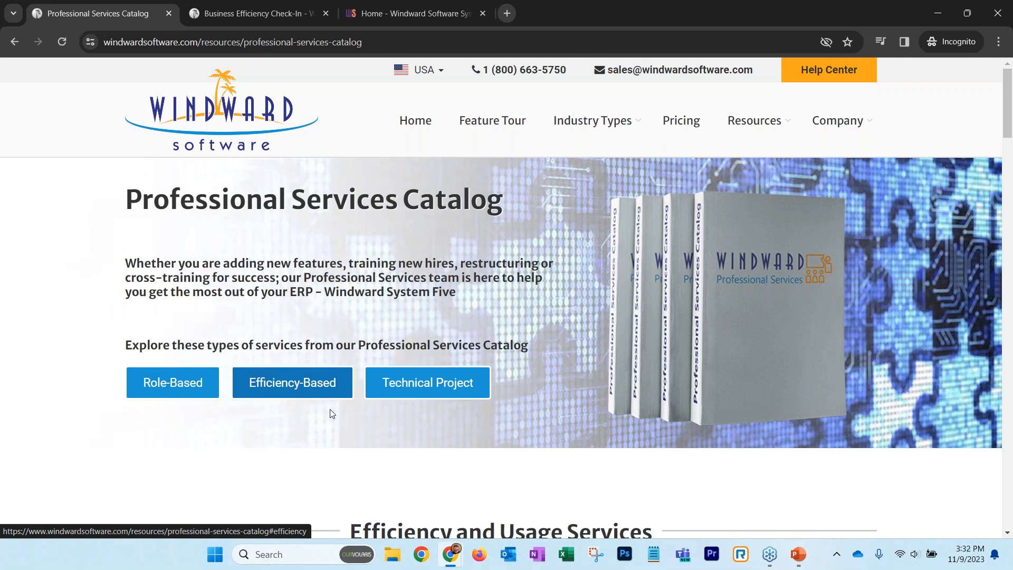
scroll(551, 381, "down", 5)
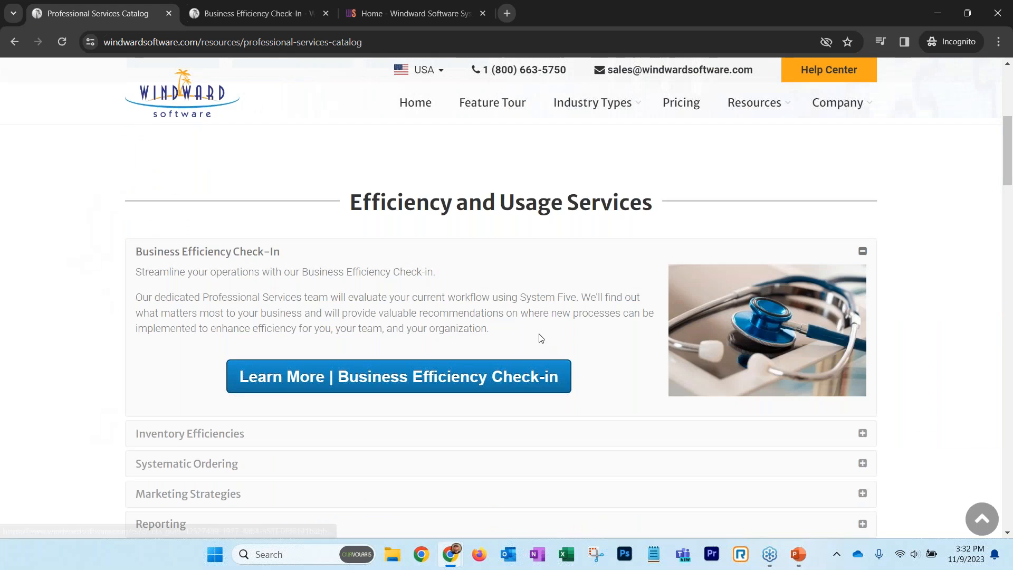
scroll(370, 338, "down", 3)
left_click(359, 312)
left_click(404, 358)
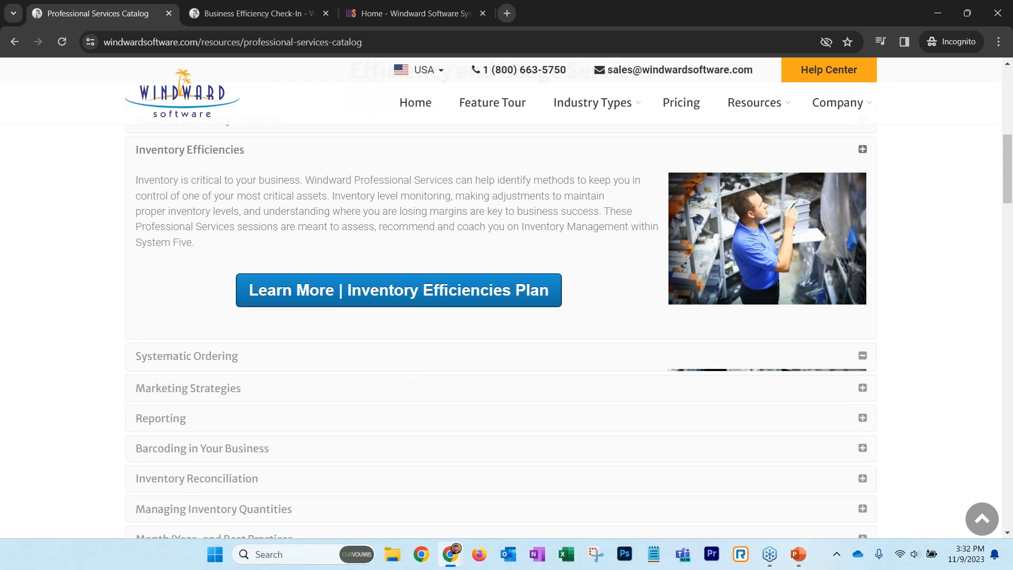
Expand the Business Efficiency Check-In service and open its sign-up page.
scroll(419, 457, "up", 6)
left_click(419, 451)
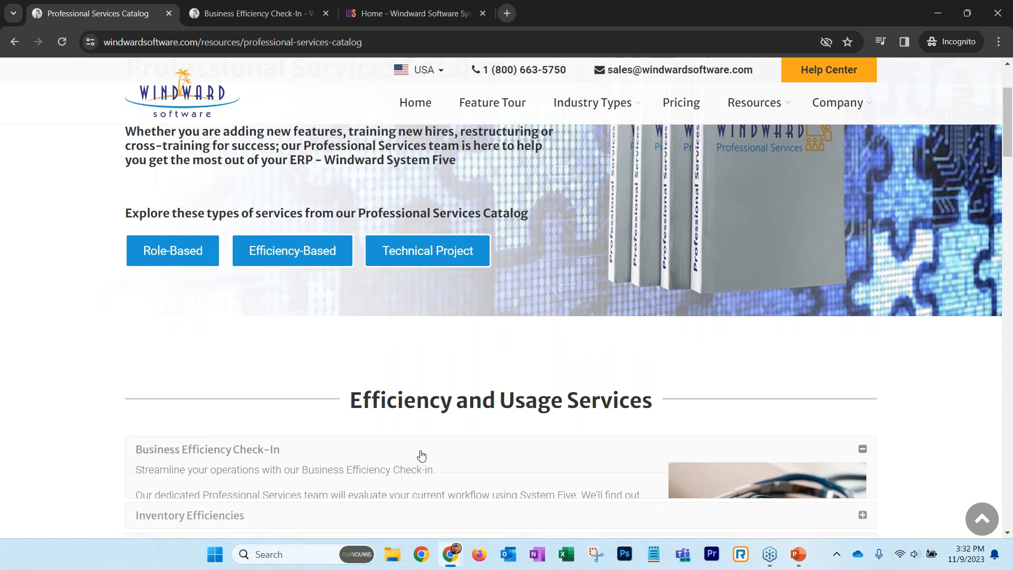
scroll(400, 433, "down", 3)
left_click(401, 375)
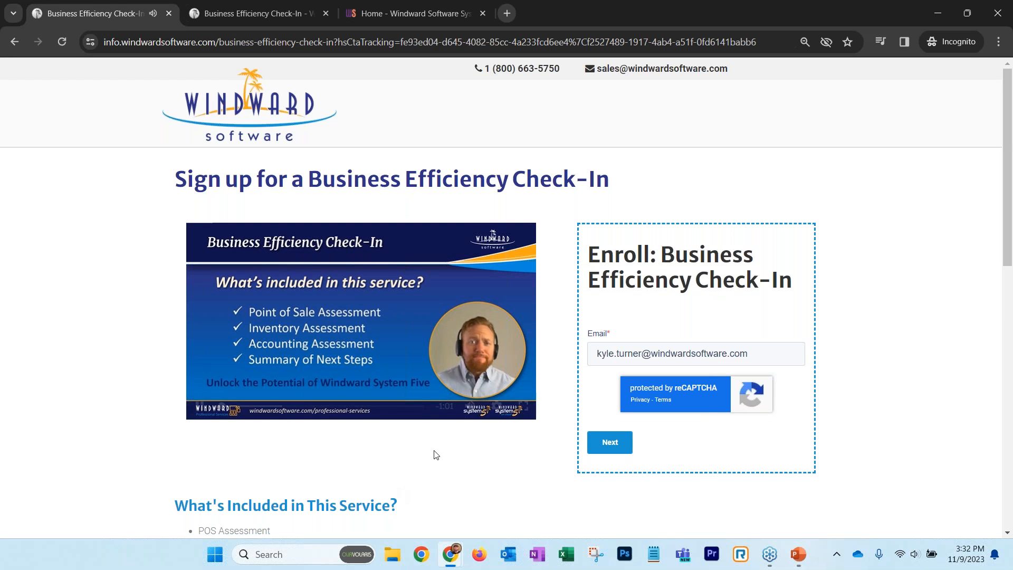
Pause the introduction video, submit the enrollment form with the filled-in email, and add one Business Efficiency Check-In to the cart.
left_click(200, 406)
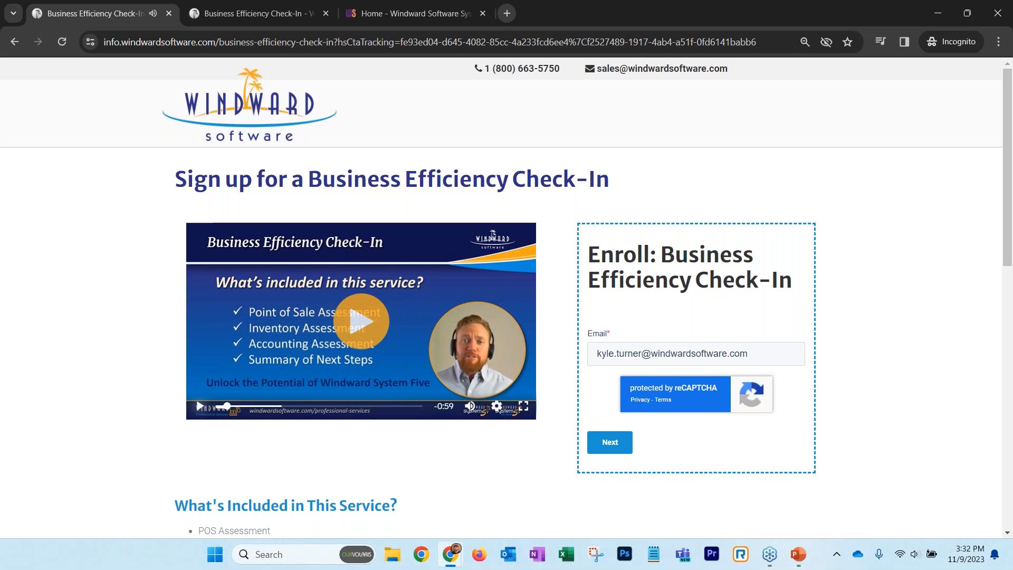
left_click(601, 451)
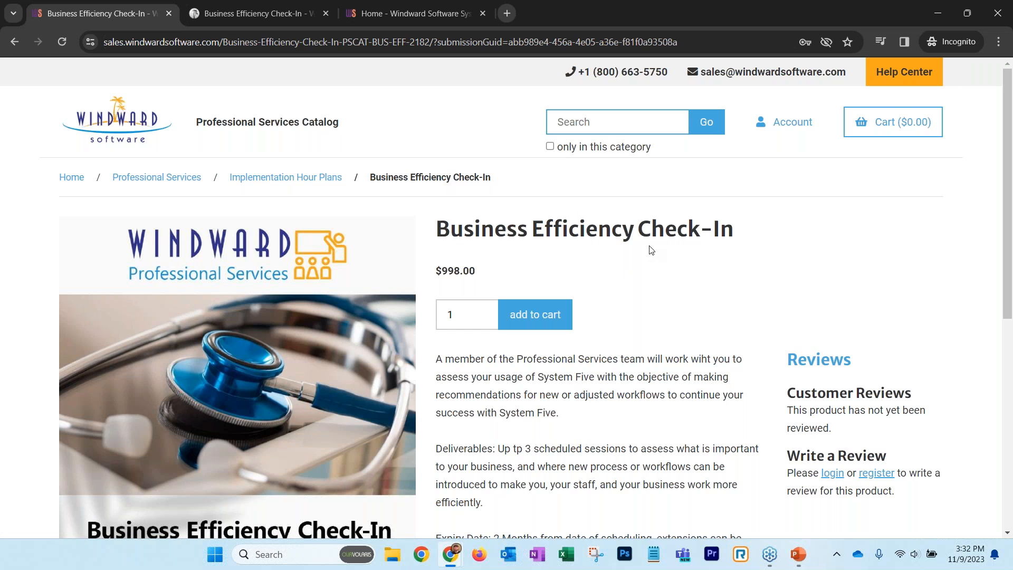
left_click(536, 317)
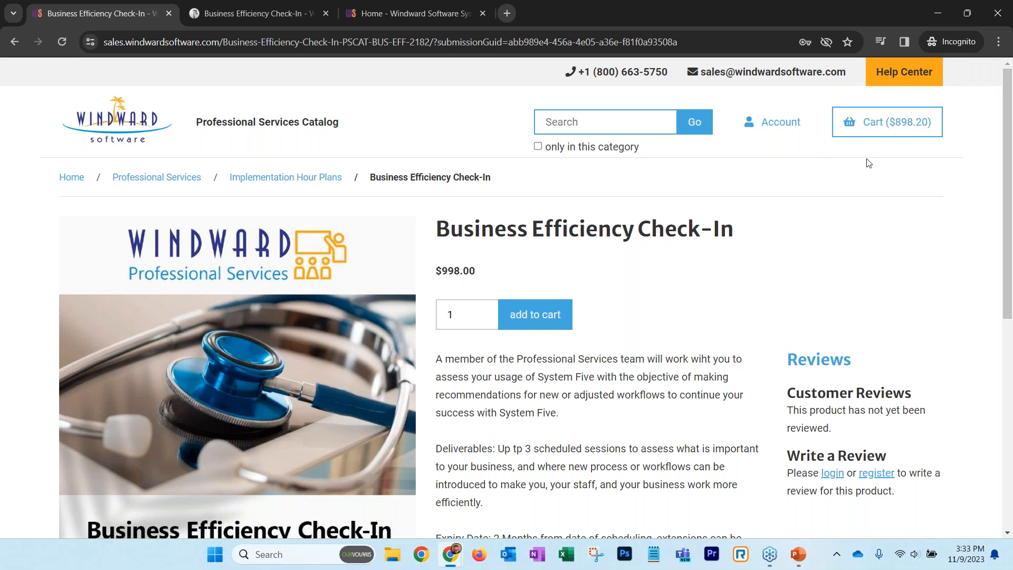
Check out the cart, reviewing the coupon code, and continue past the contact and company details to the fulfillment method.
mouse_move(877, 131)
left_click(870, 217)
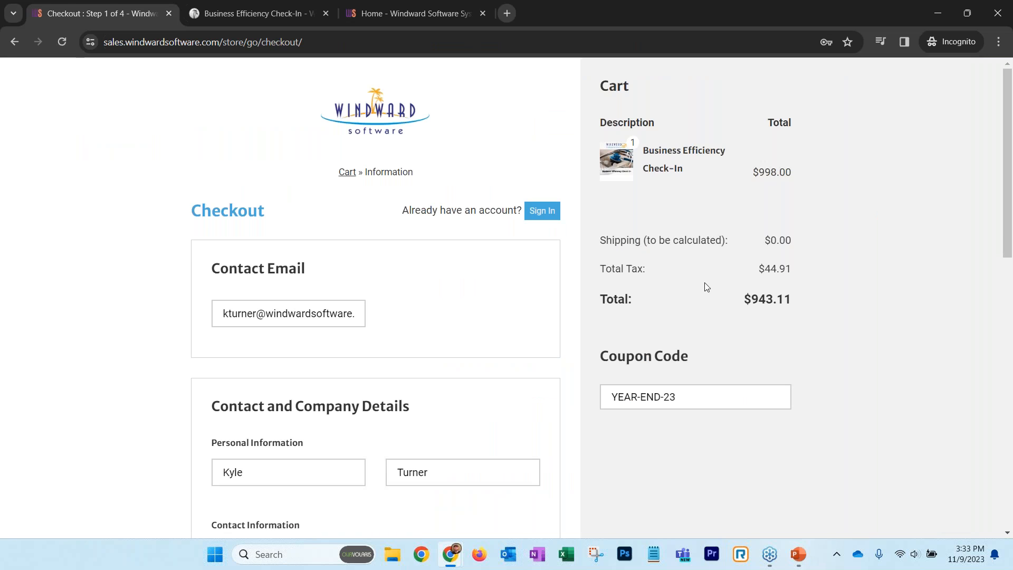
left_click(703, 398)
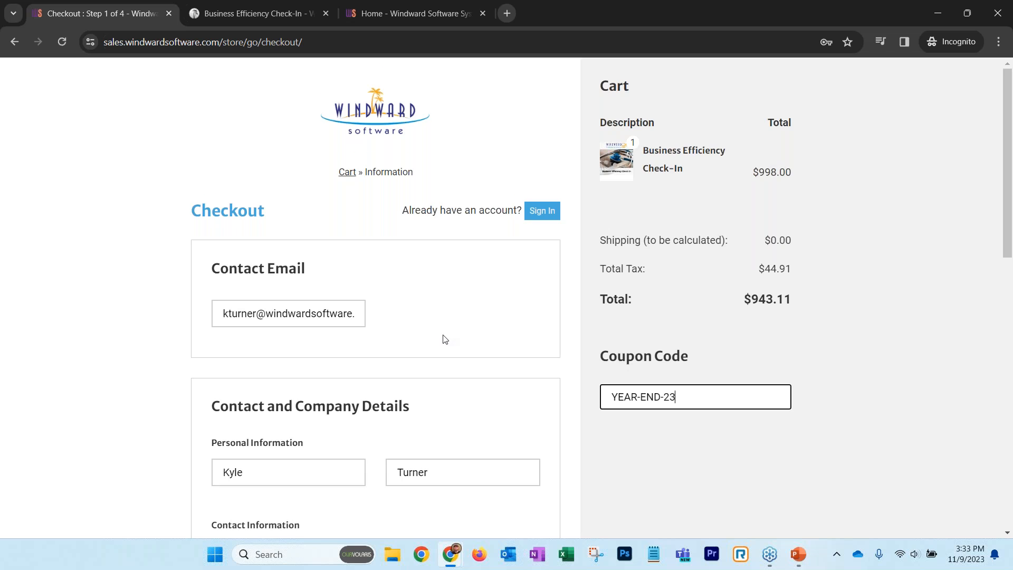
scroll(451, 338, "down", 10)
left_click(527, 300)
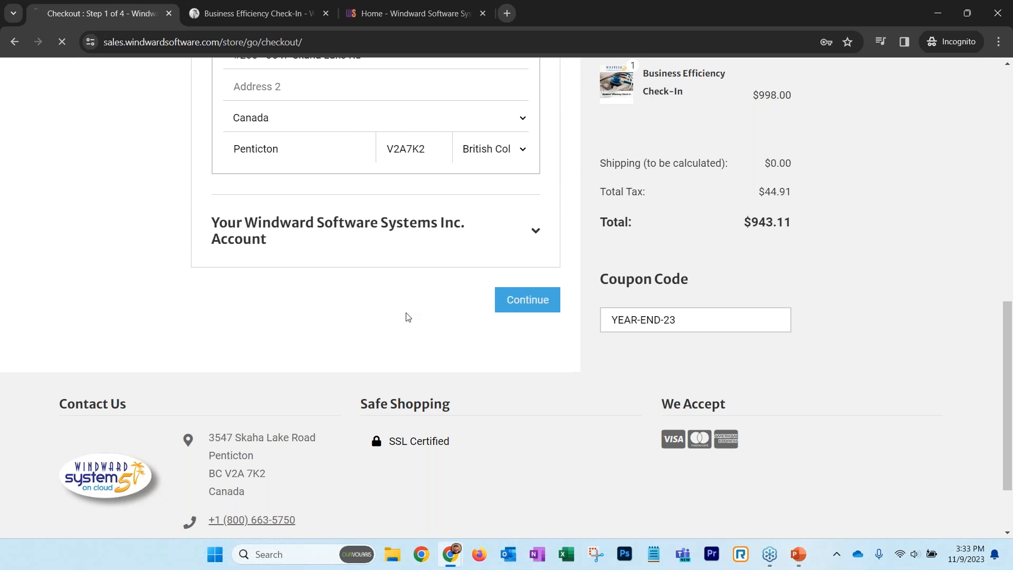
scroll(393, 331, "down", 3)
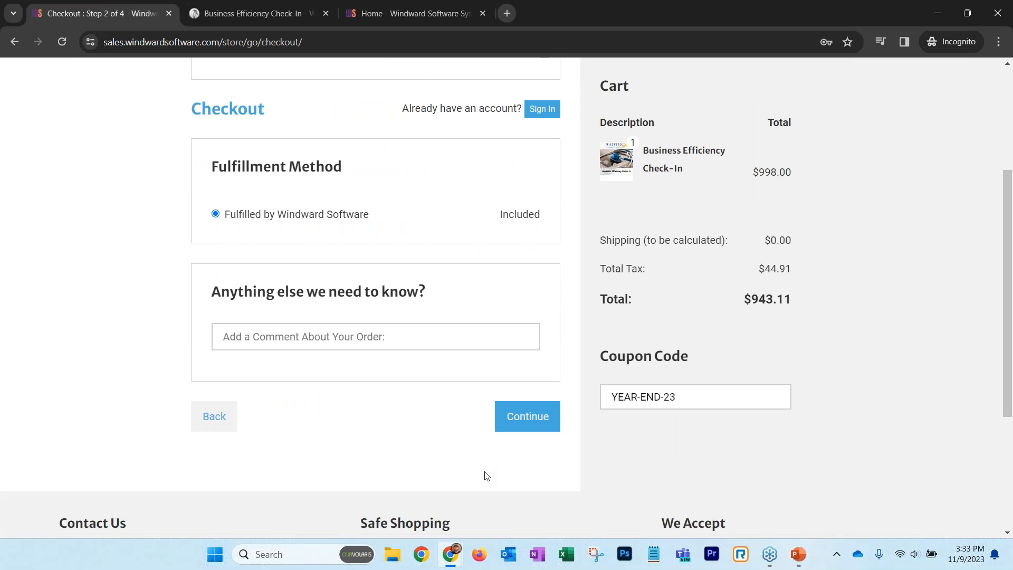
scroll(486, 475, "up", 3)
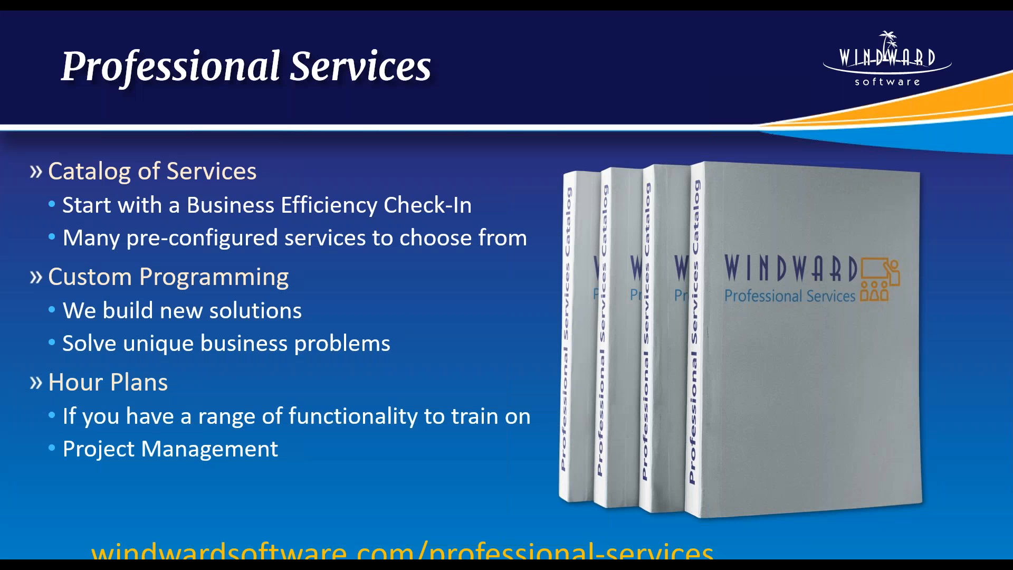
Switch back to Windward System Five, open the Point of Sale Transaction Report, and continue with Cash and A/R to the station selection.
left_click(197, 242)
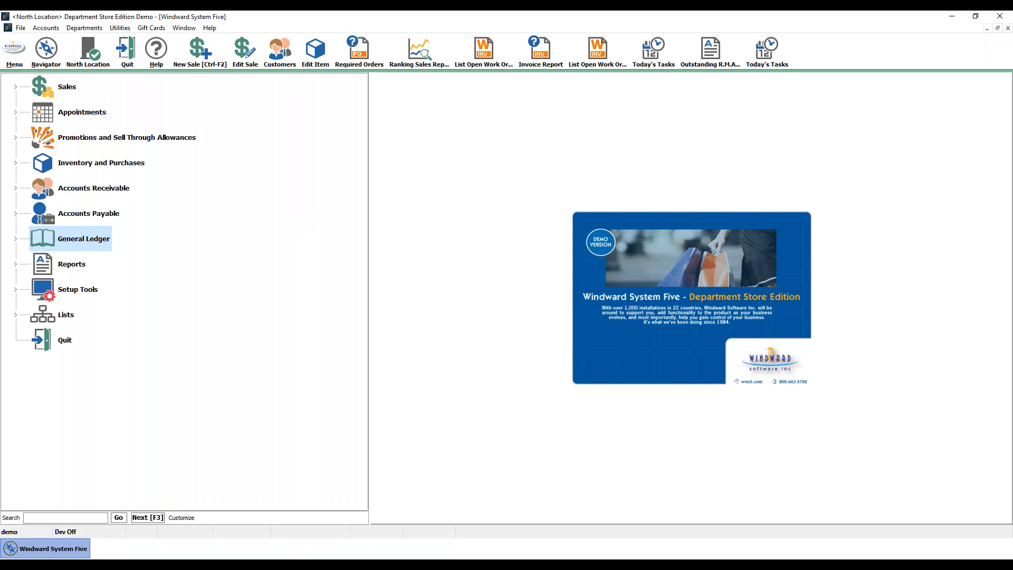
double_click(51, 265)
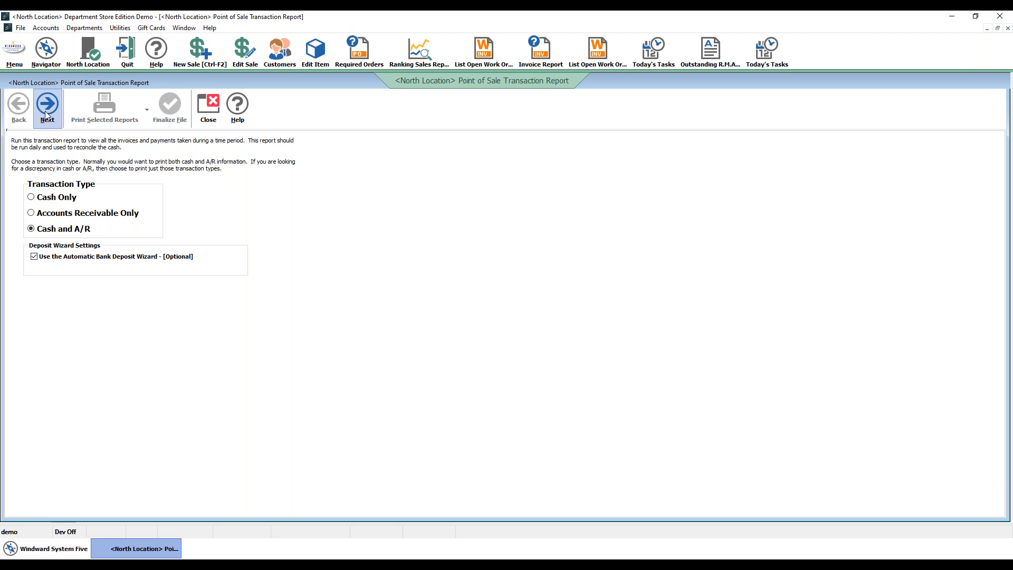
left_click(46, 115)
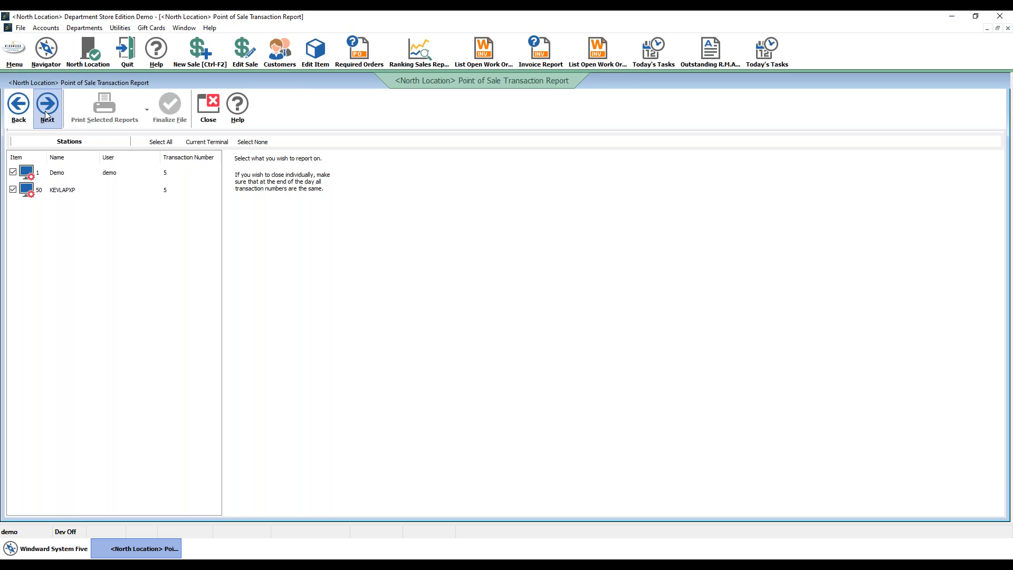
Compare the transaction numbers of the Demo and KEVLAPXP stations.
left_click(62, 190)
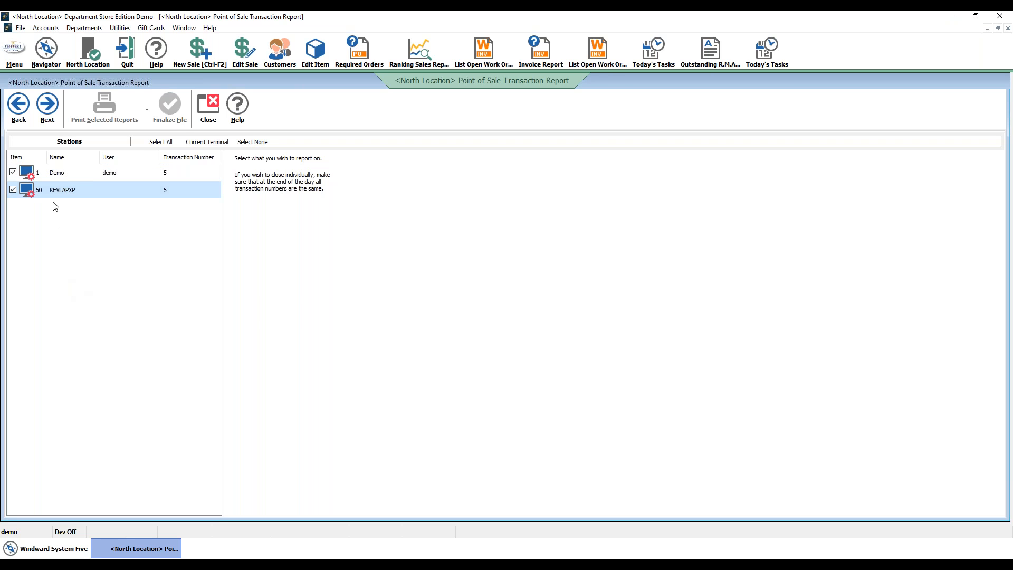
left_click(67, 177)
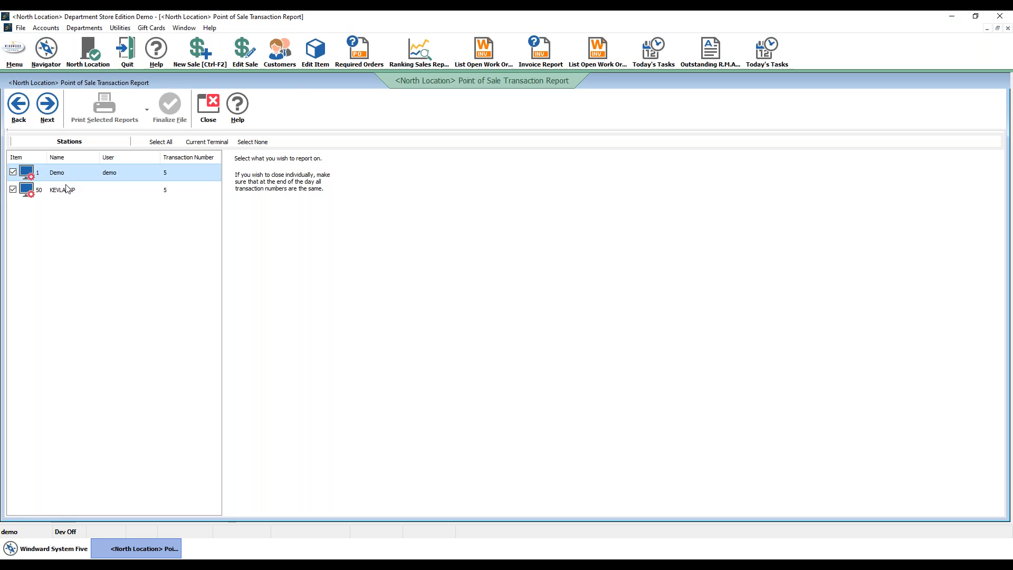
left_click(67, 193)
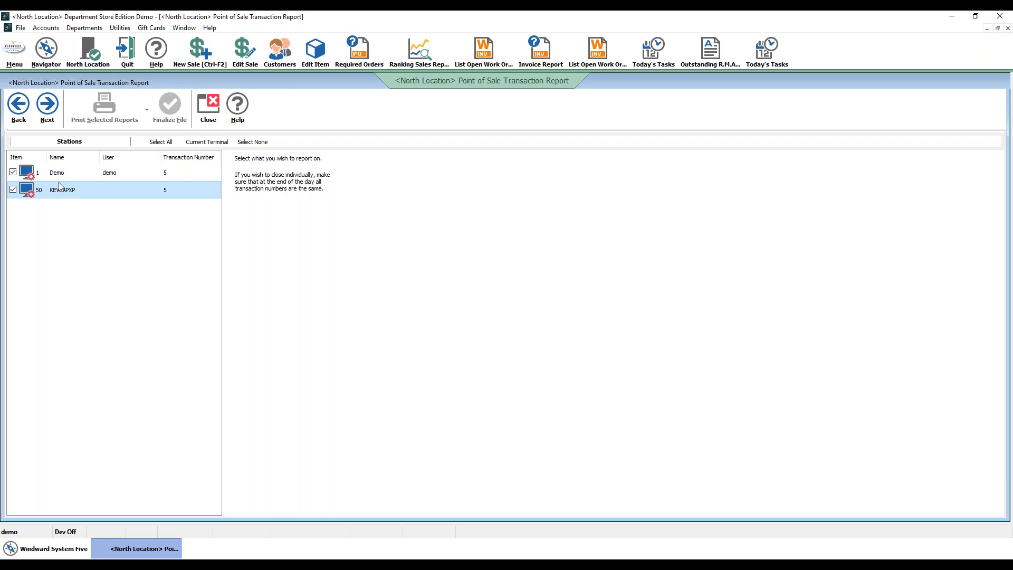
key("Up")
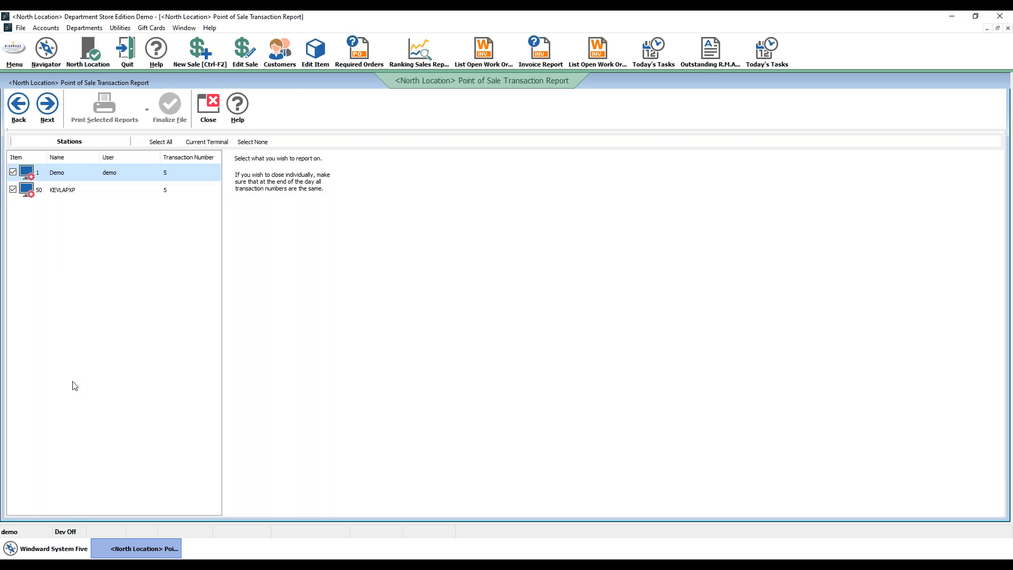
Exclude the KEVLAPXP station from the report, include it again, and highlight the Demo and KEVLAPXP stations in turn.
left_click(13, 189)
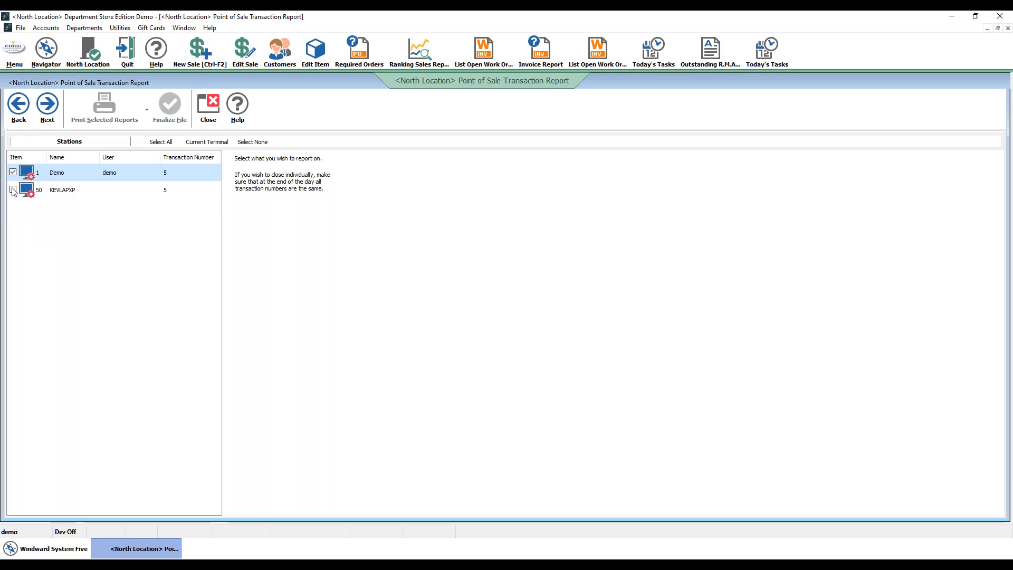
left_click(13, 190)
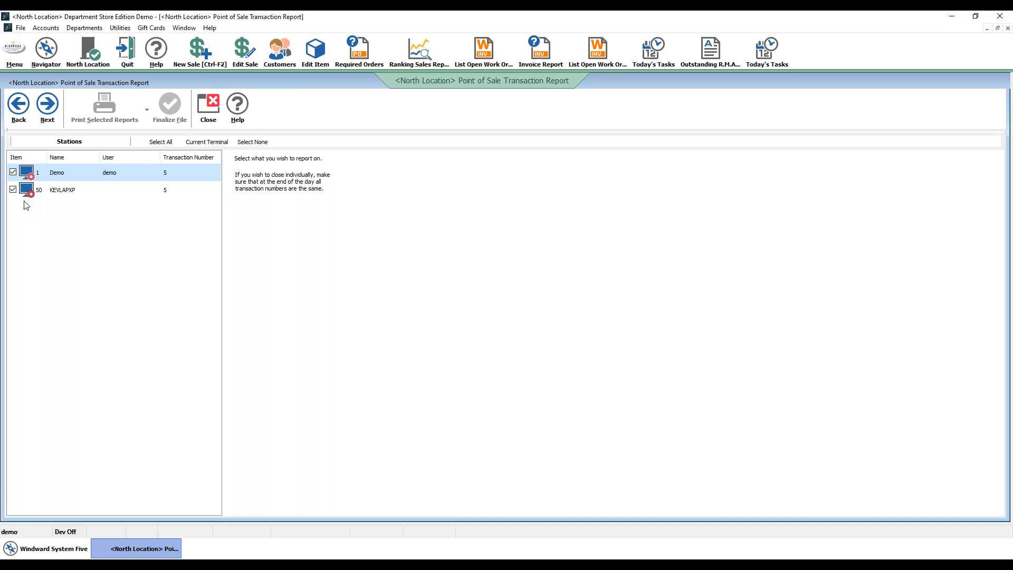
left_click(60, 191)
left_click(62, 179)
left_click(68, 196)
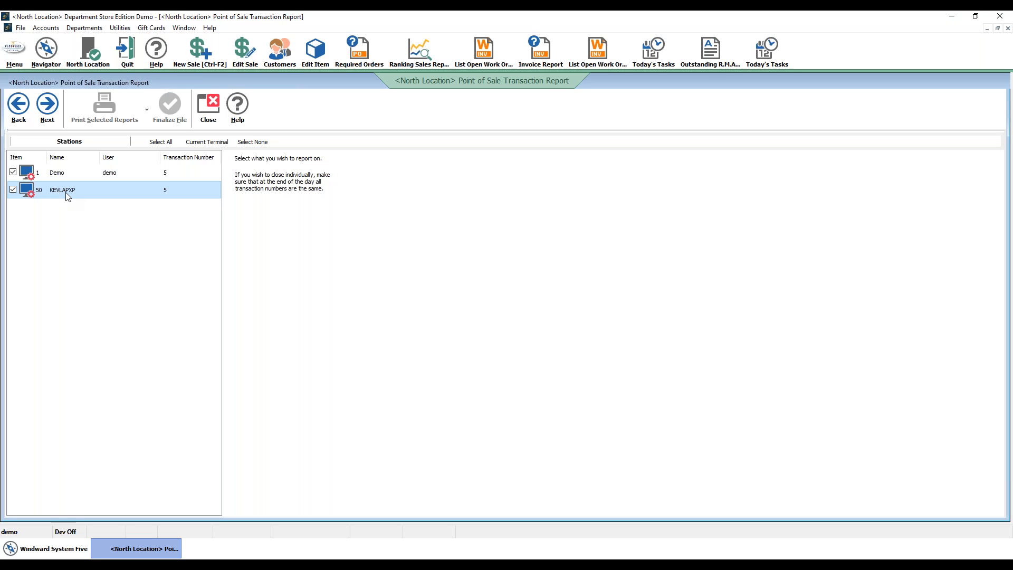
Continue with both stations selected, set the Point of Sale Transaction Number to 4, and load that report.
left_click(52, 108)
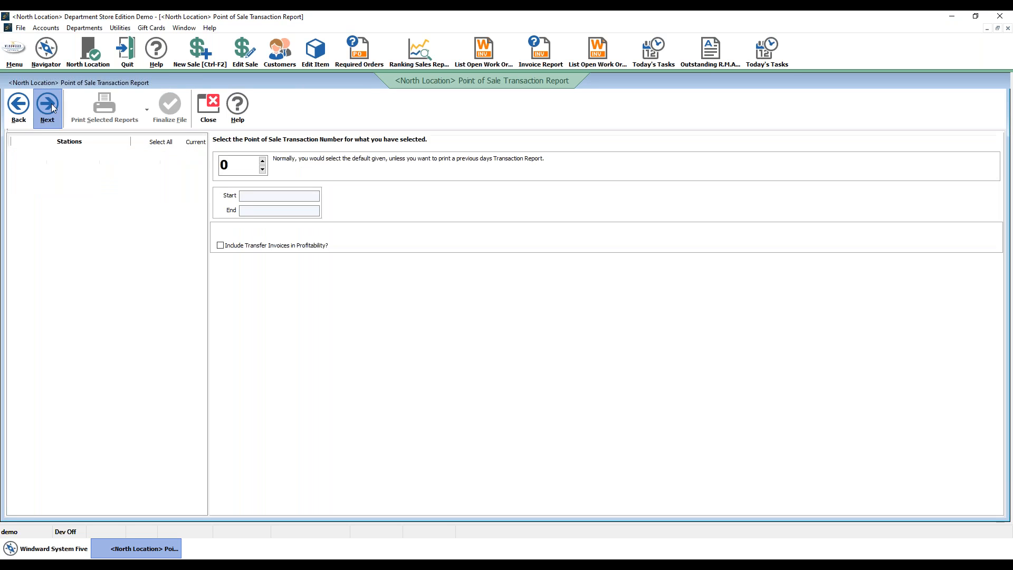
left_click(50, 108)
left_click(19, 106)
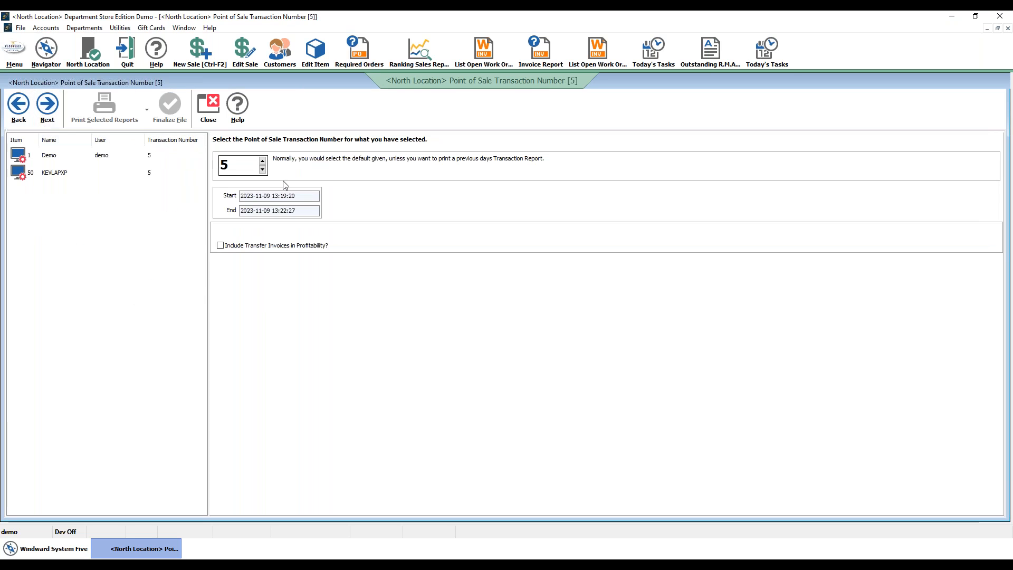
left_click(262, 169)
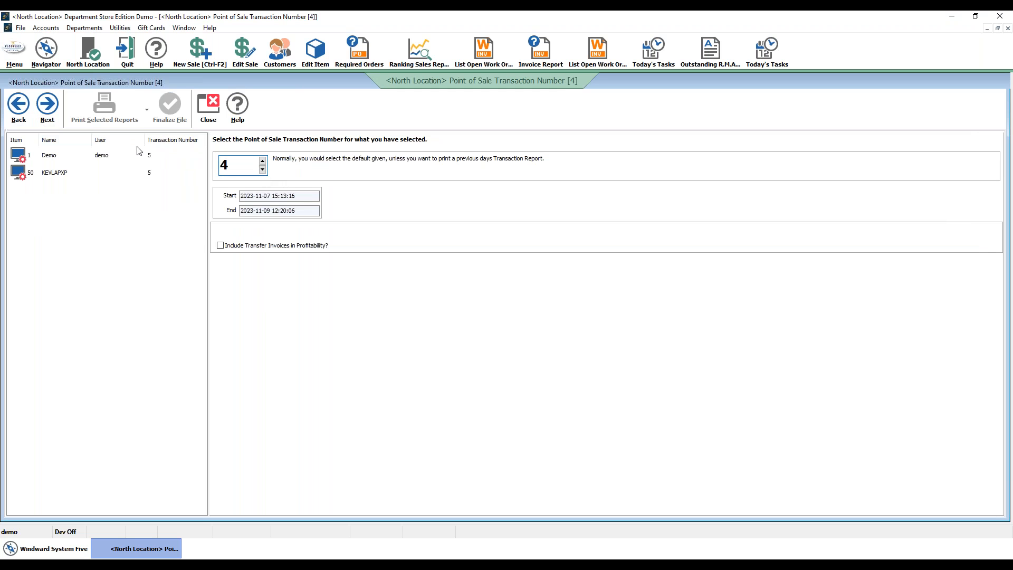
left_click(55, 117)
left_click(55, 117)
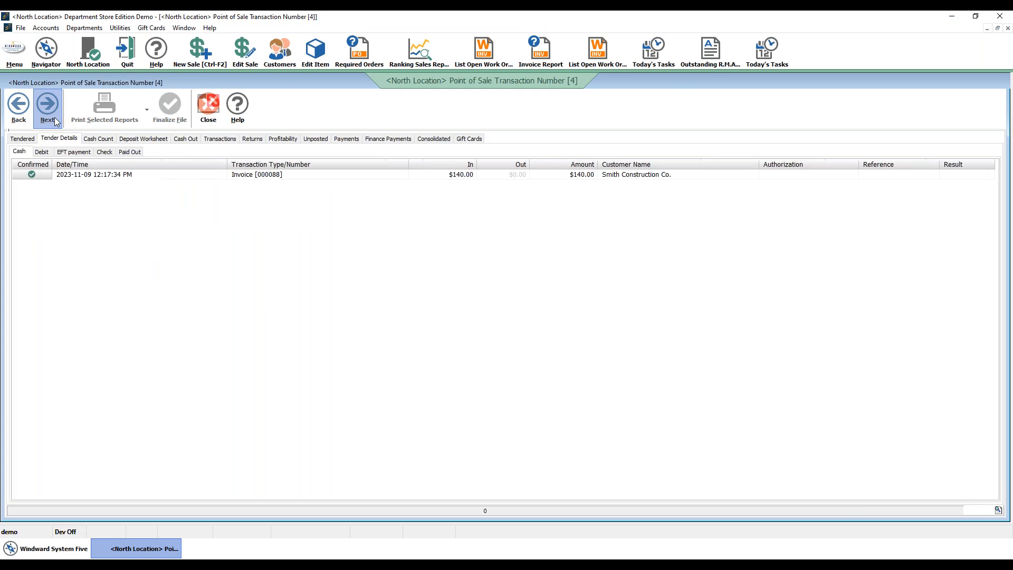
Review the Cash Out figures of report 4, and compare the cash counts of tills 1 and 50.
left_click(182, 140)
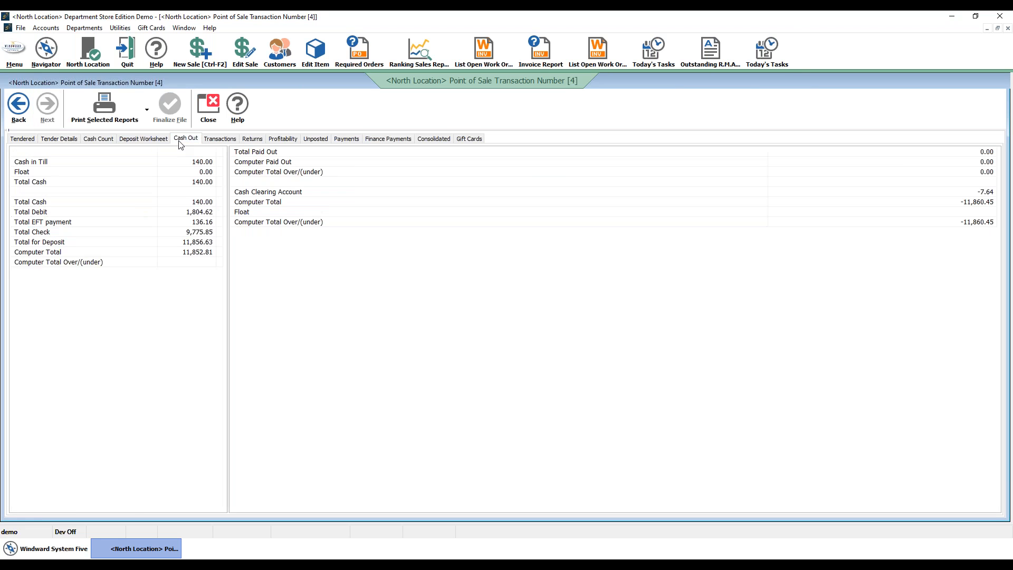
left_click(99, 139)
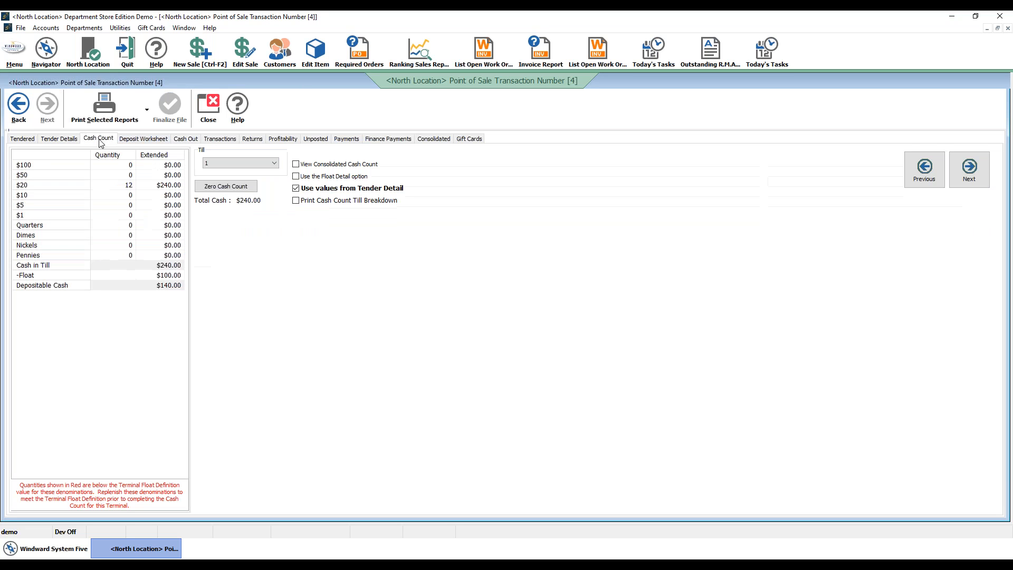
left_click(273, 164)
left_click(269, 178)
left_click(266, 168)
left_click(264, 173)
left_click(269, 164)
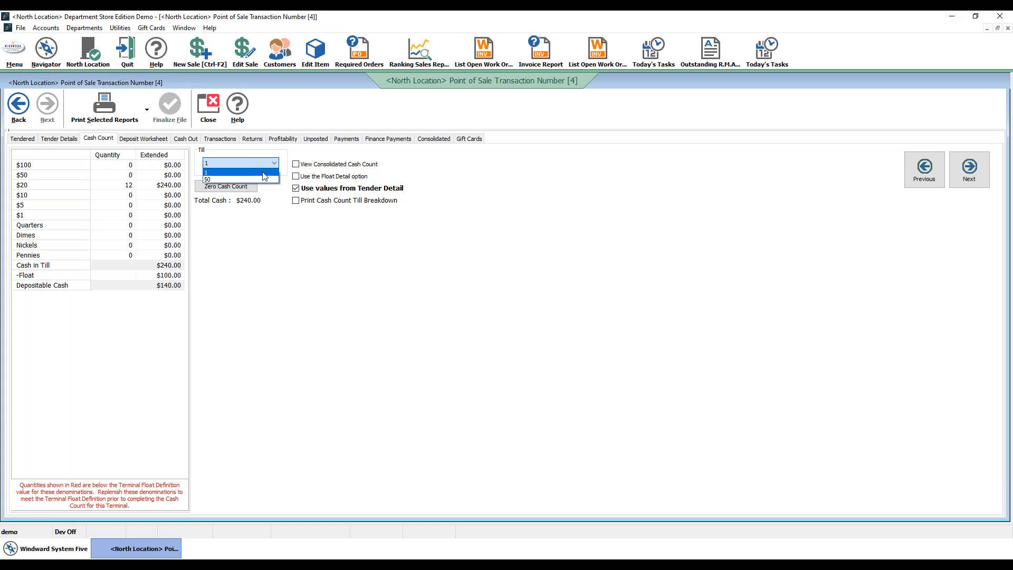
left_click(258, 180)
left_click(261, 164)
left_click(250, 173)
left_click(251, 164)
left_click(251, 179)
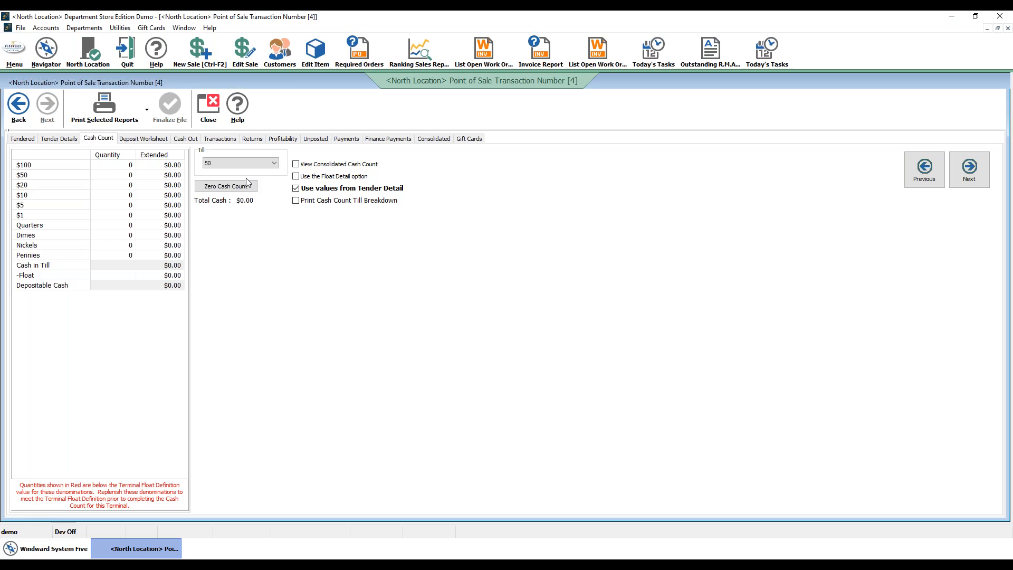
left_click(251, 169)
left_click(250, 174)
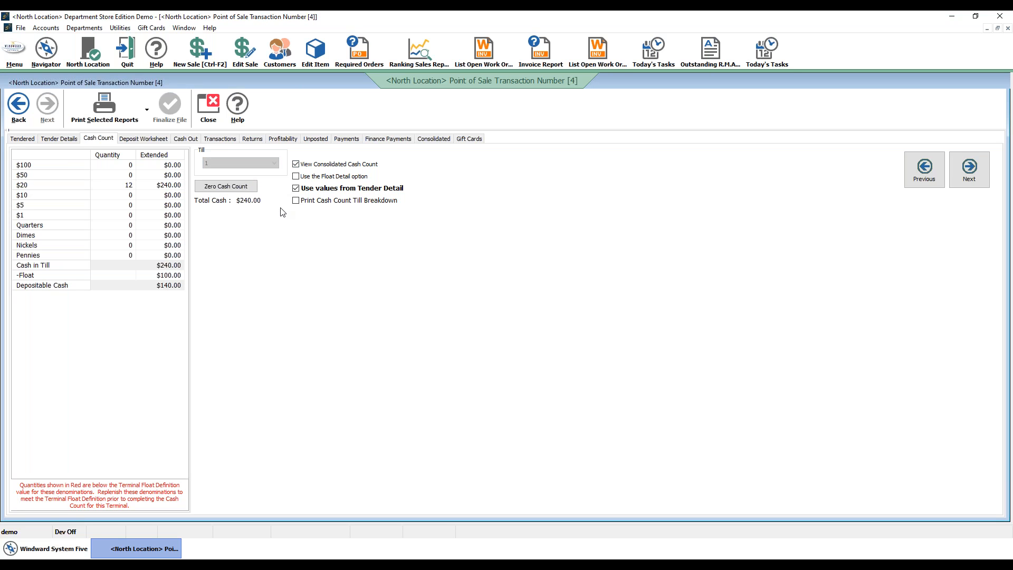
View the consolidated cash count, disable using values from Tender Detail, and return to the individual till count.
left_click(296, 165)
left_click(296, 188)
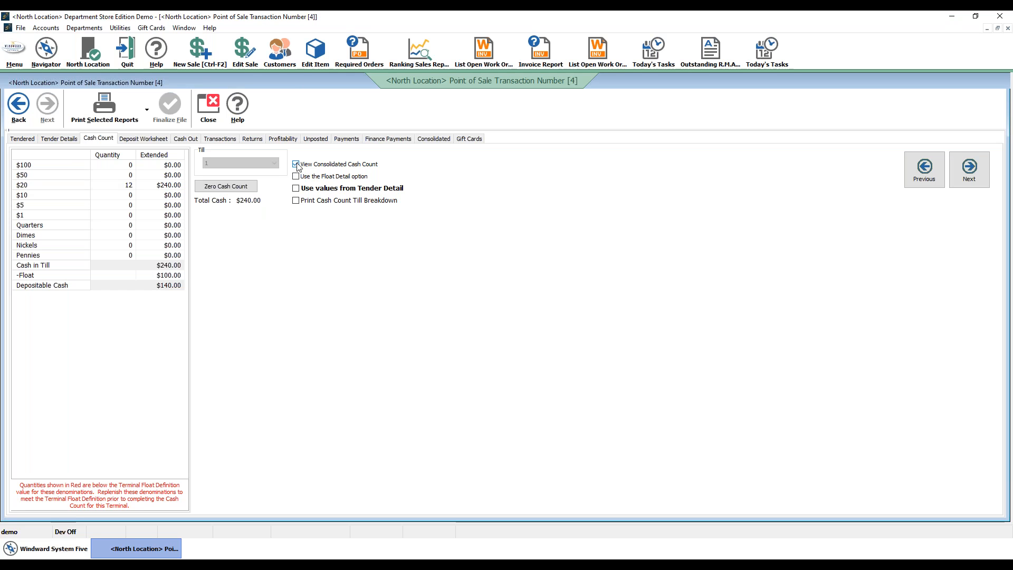
left_click(296, 165)
Check the cash counts of till 50 and till 1 again in the individual till view.
left_click(274, 163)
left_click(252, 182)
left_click(257, 163)
left_click(251, 174)
left_click(254, 164)
left_click(252, 173)
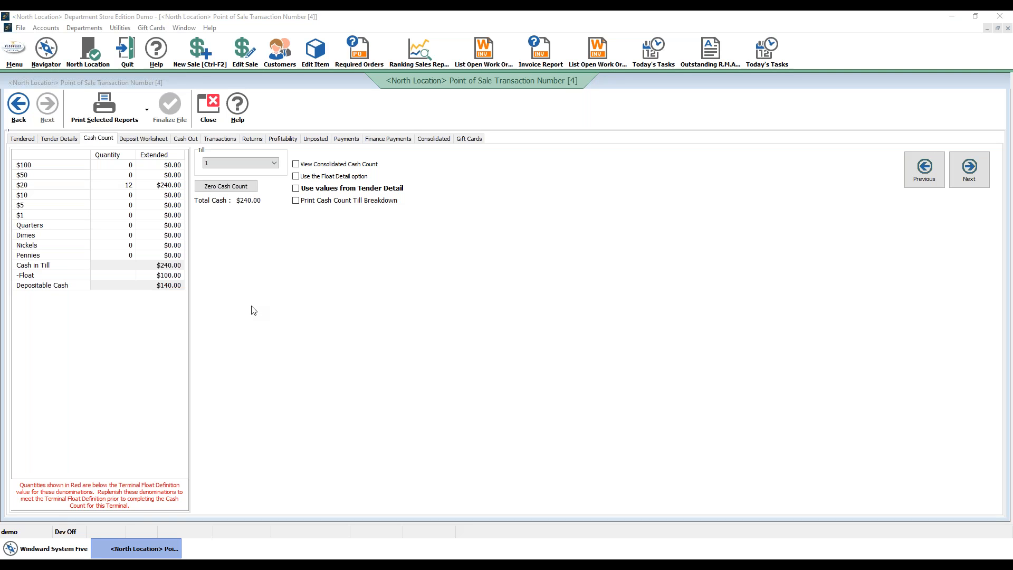
Close the Point of Sale Transaction Report and open Bank Reconciliation from the General Ledger's Check Book section.
left_click(201, 114)
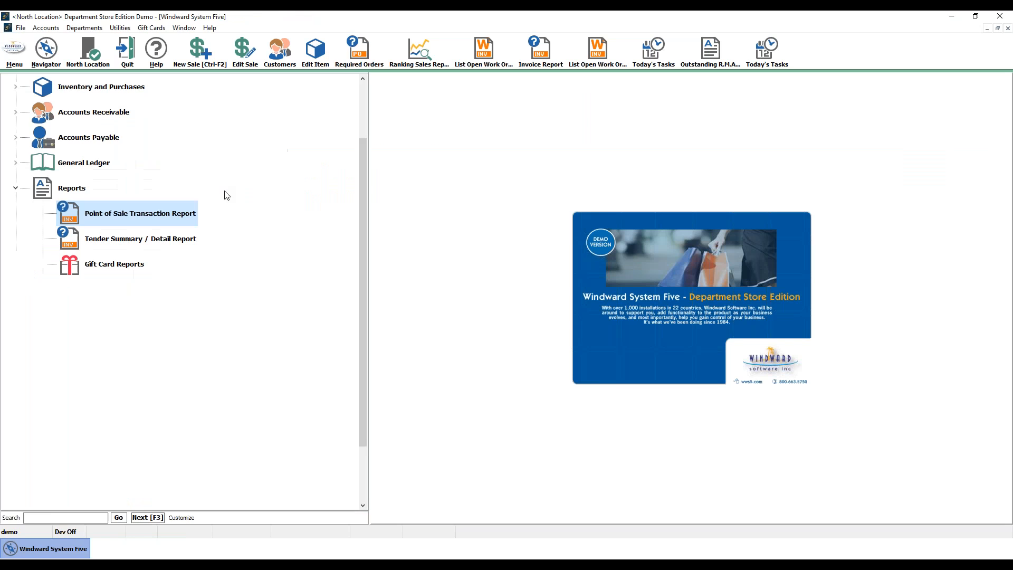
left_click(16, 188)
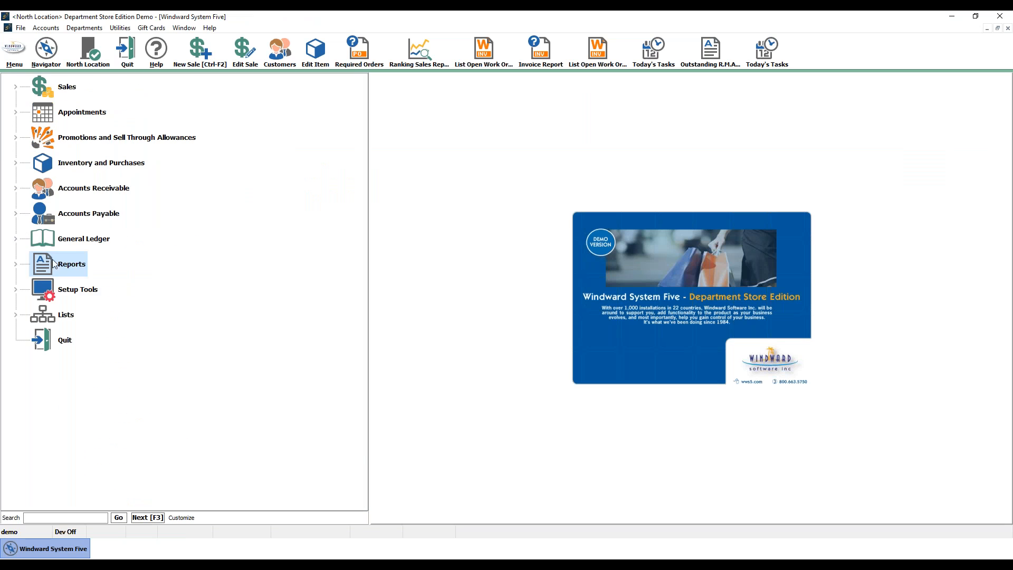
double_click(73, 240)
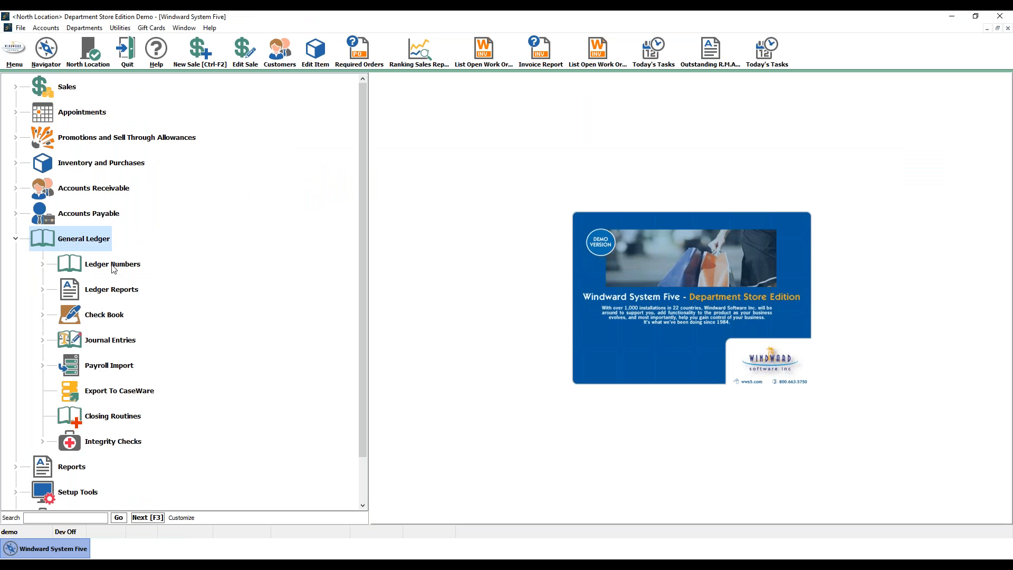
double_click(100, 315)
double_click(158, 336)
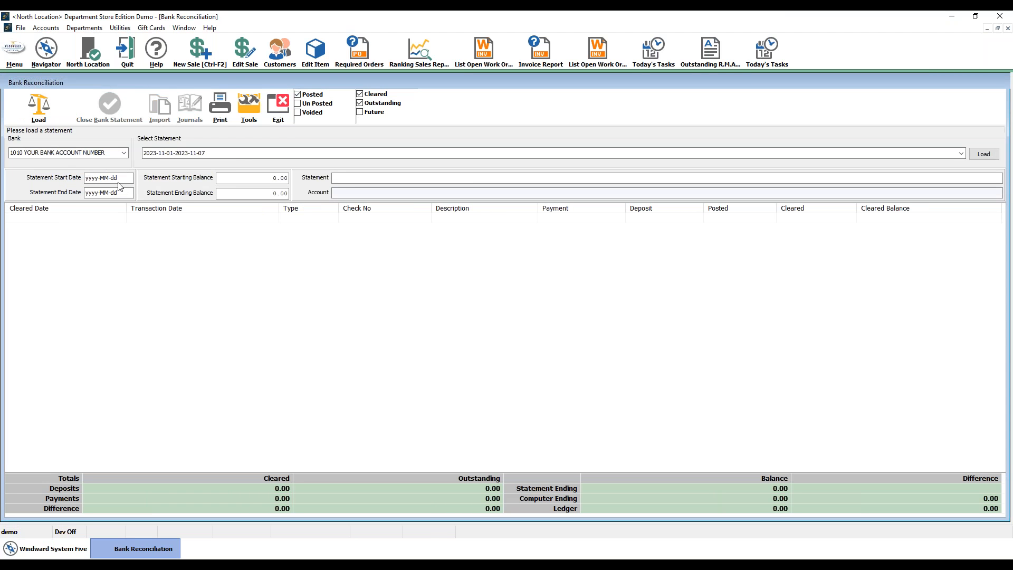
Load the 2023-11-01 to 2023-11-07 bank statement and inspect the POS report deposits' amounts and transaction dates.
left_click(35, 111)
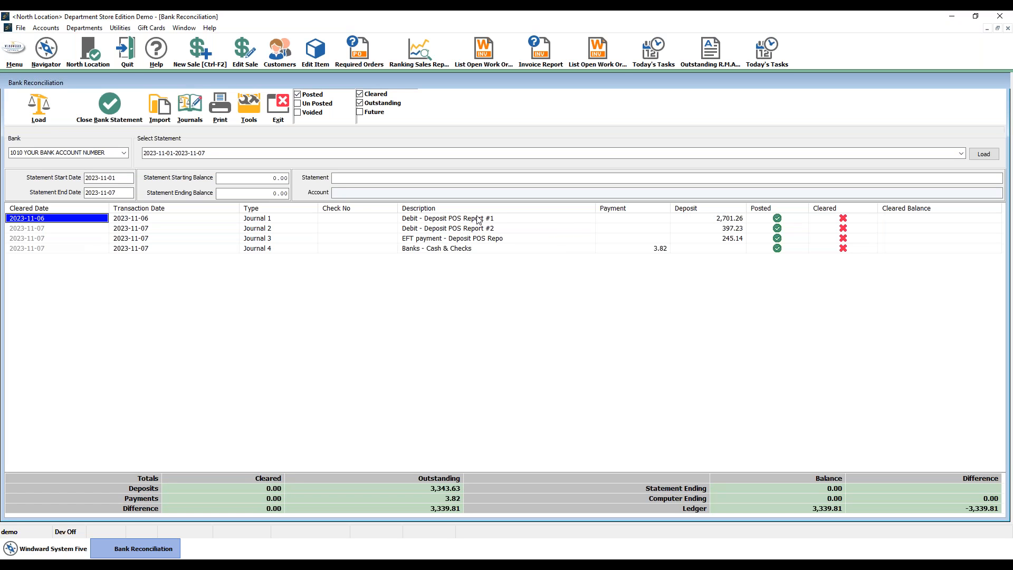
left_click(728, 220)
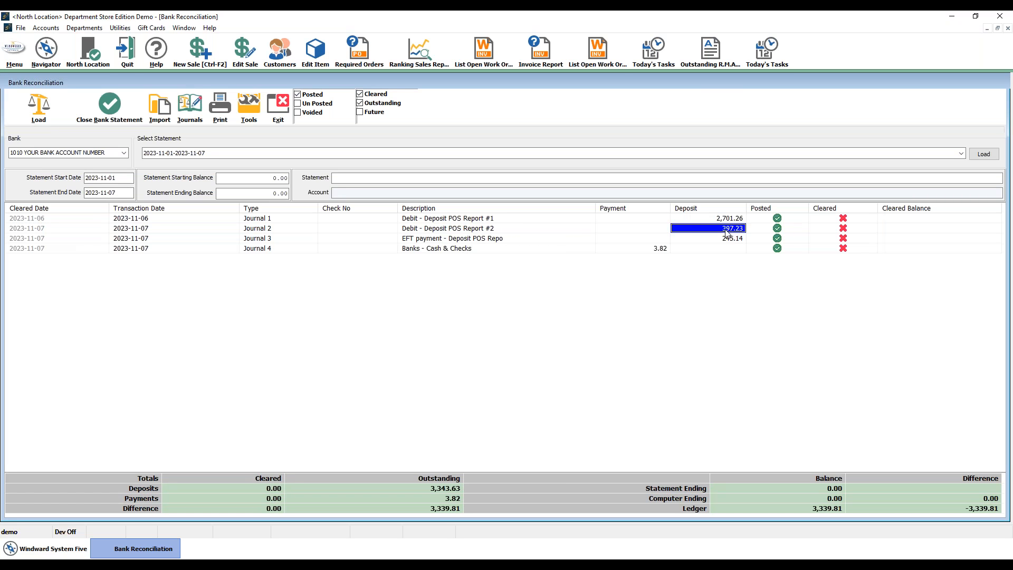
left_click(162, 221)
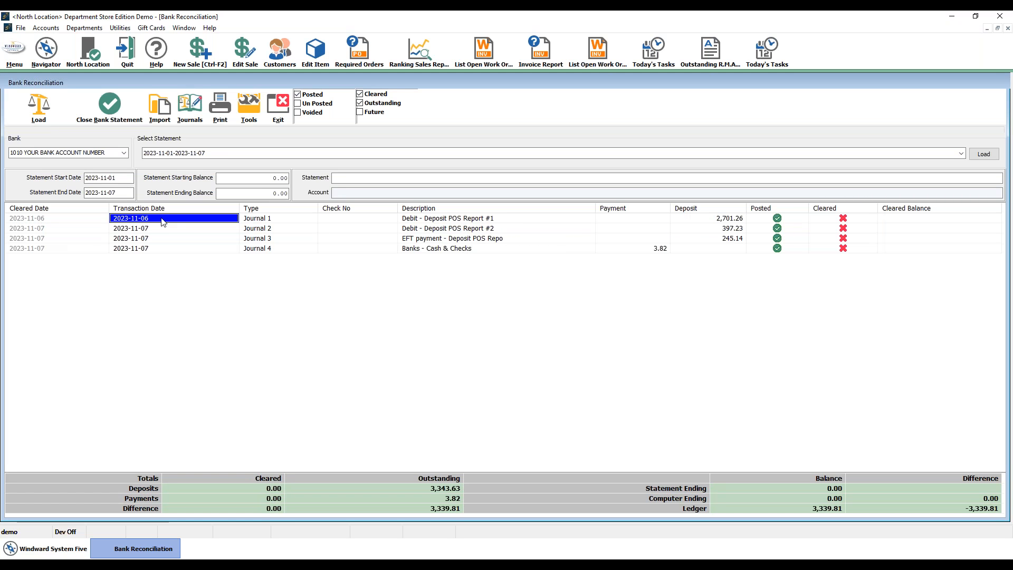